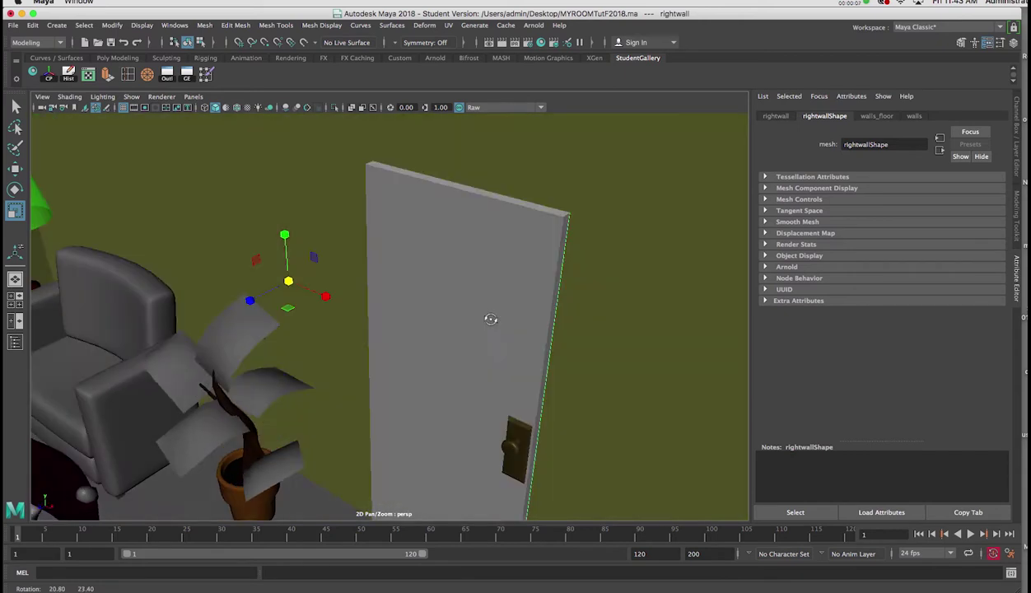
Assign a new aiStandardSurface material to the door and name it door3.
middle_click_drag(482, 322, 512, 291, "alt")
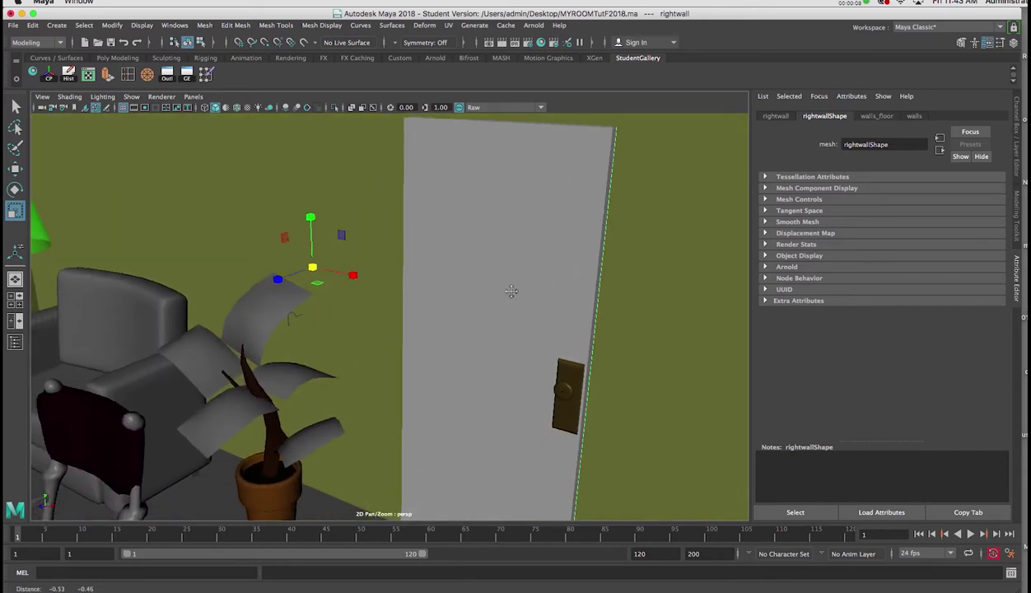
left_click(524, 223)
mouse_move(538, 222)
left_mouse_down("alt")
mouse_move(529, 226)
mouse_move(546, 223)
left_mouse_up("alt")
right_click(544, 222)
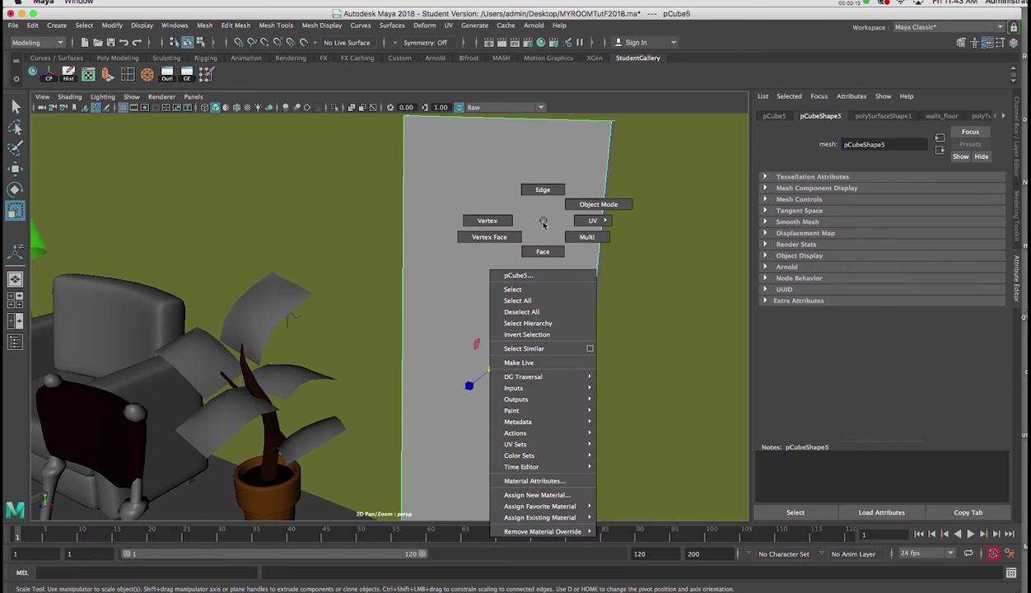
left_click(534, 494)
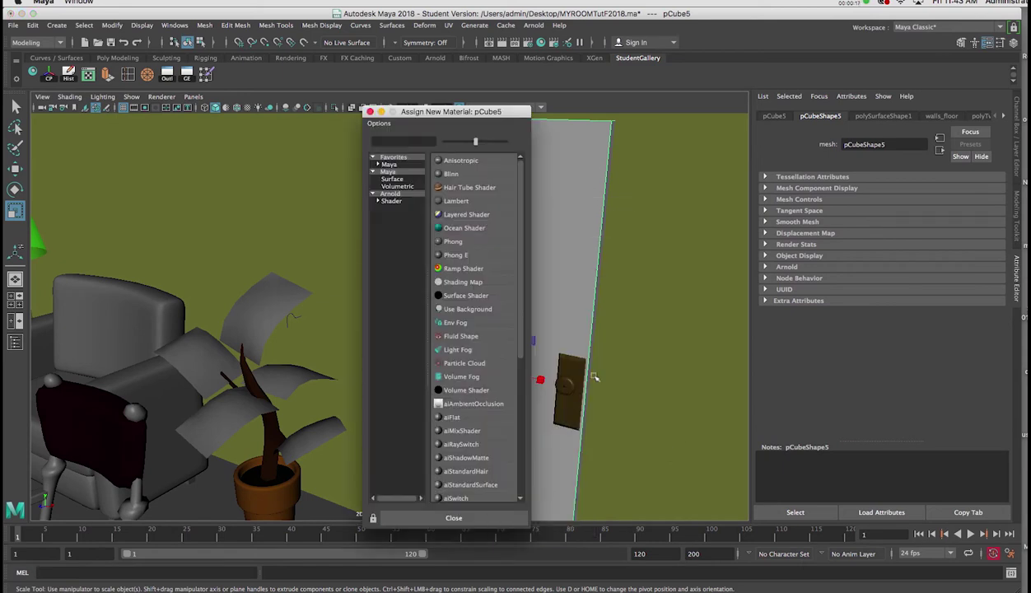
left_click(390, 193)
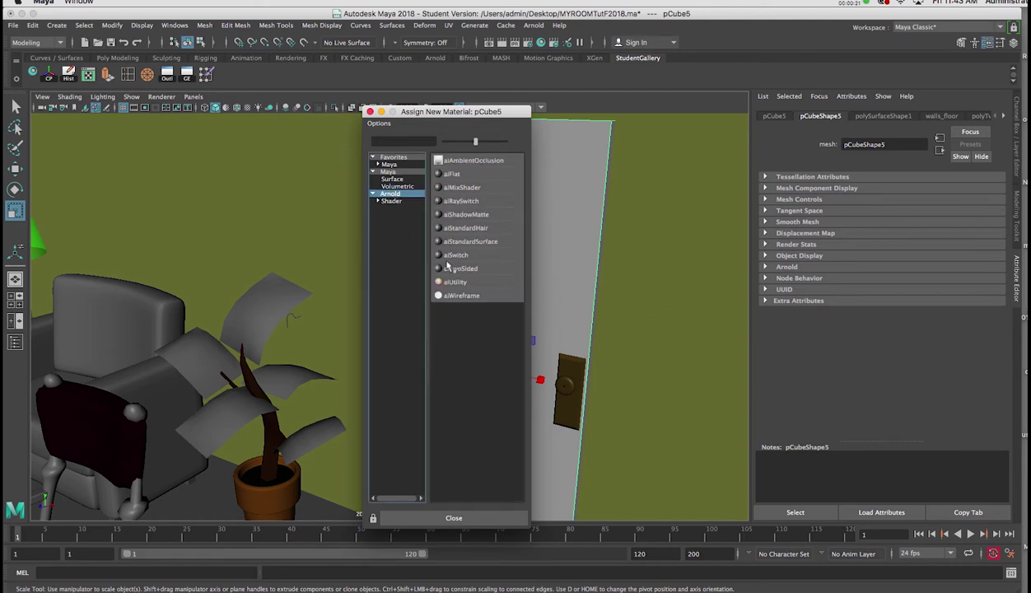
left_click(471, 242)
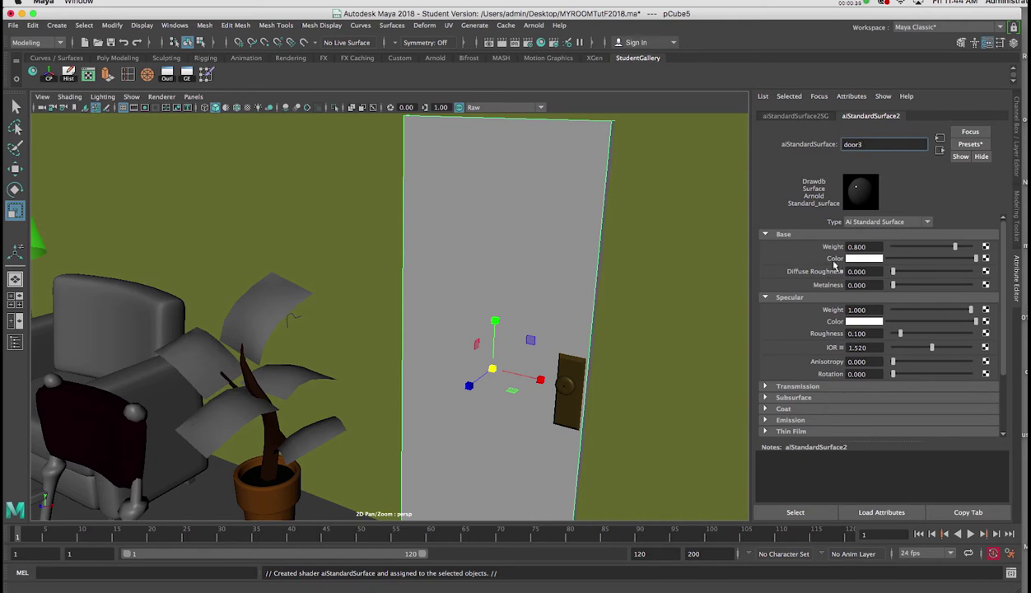
Map a Checker texture to the door material's base color and turn on textured display in the viewport.
left_click(986, 258)
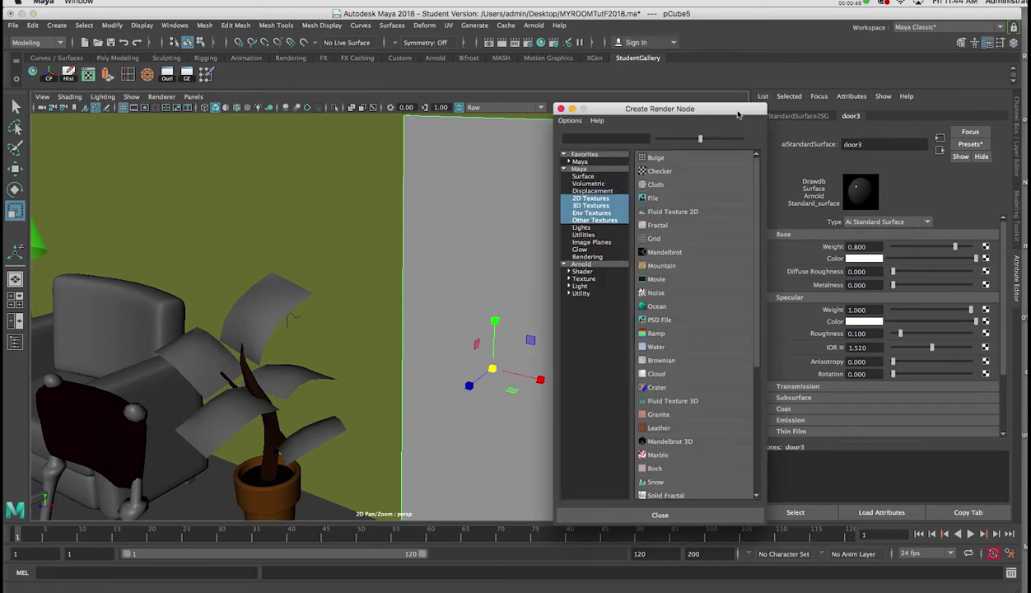
left_click_drag(723, 113, 730, 94)
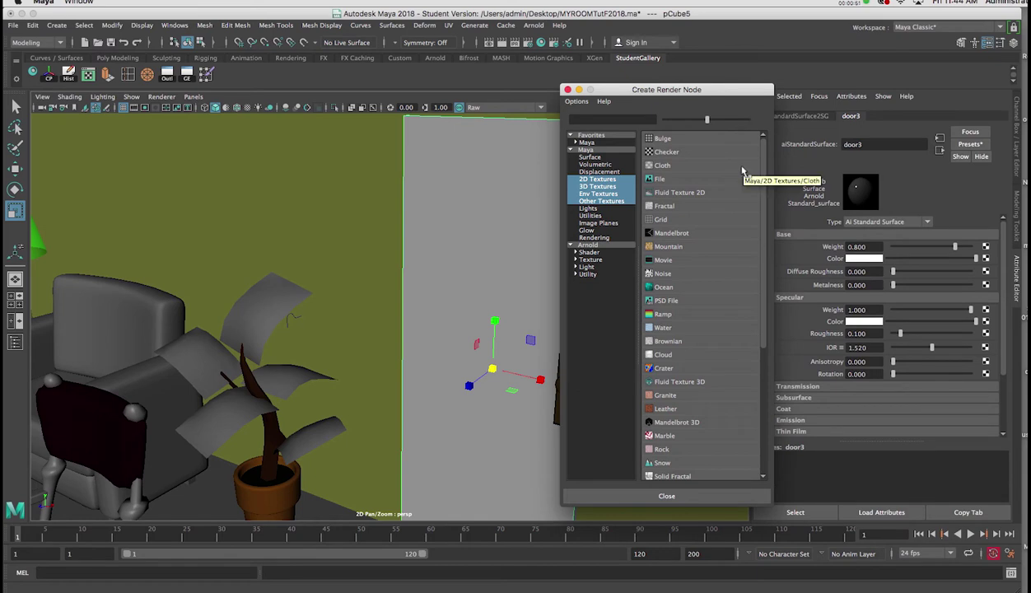
left_click(666, 153)
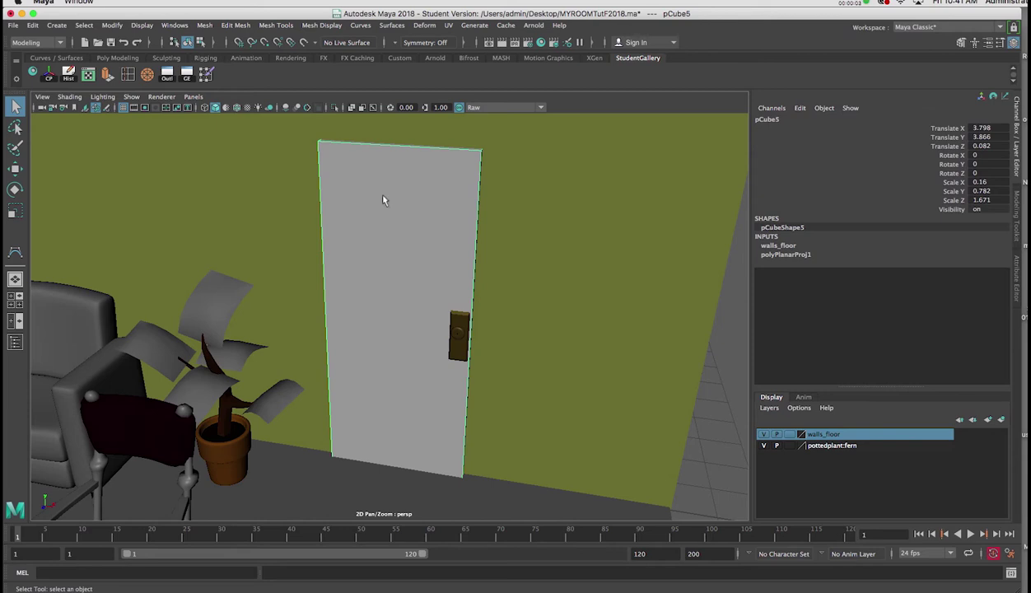
key("6")
Examine the checker pattern's proportions on the door from several angles.
left_click_drag(398, 216, 379, 214, "alt")
right_click_drag(378, 214, 388, 264, "alt")
mouse_move(388, 264)
left_mouse_down("alt")
mouse_move(424, 292)
mouse_move(391, 280)
left_mouse_up("alt")
key("w")
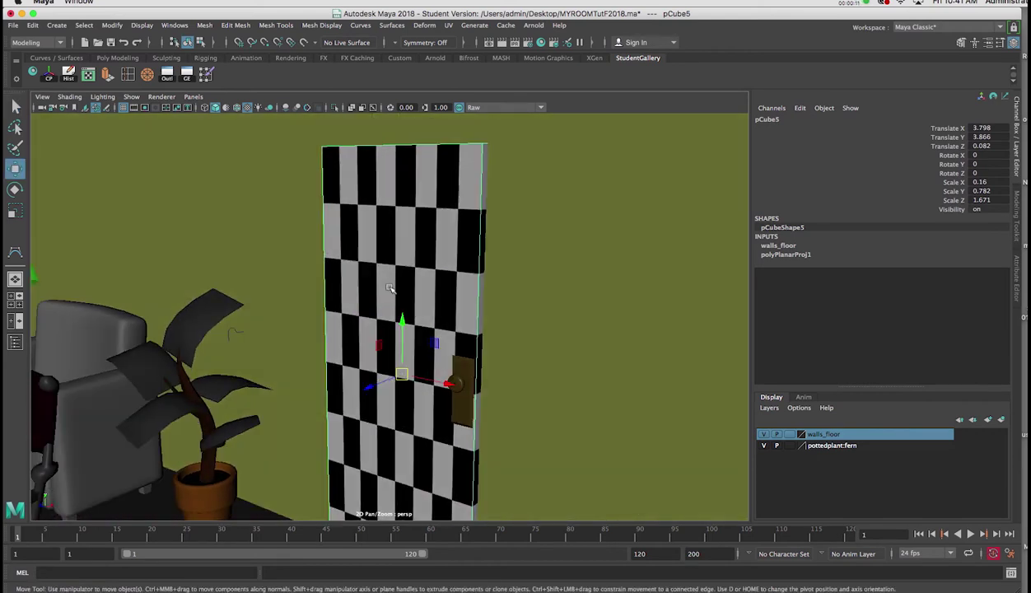
middle_click_drag(391, 280, 390, 201, "alt")
left_click_drag(391, 201, 458, 223, "alt")
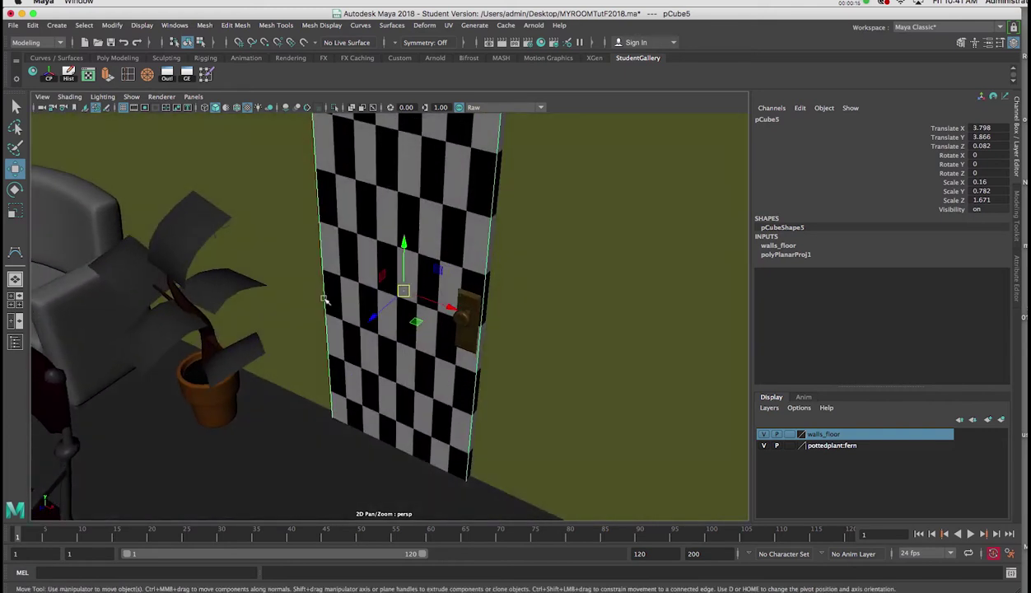
left_click_drag(395, 224, 458, 321, "alt")
right_click_drag(458, 321, 418, 245, "alt")
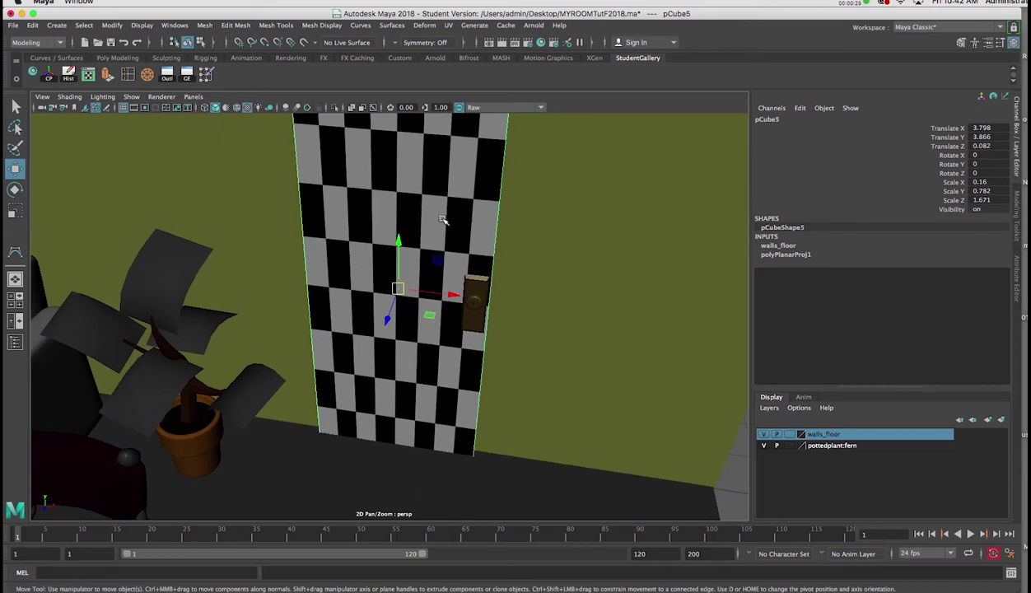
mouse_move(451, 213)
left_mouse_down("alt")
mouse_move(430, 218)
mouse_move(452, 196)
left_mouse_up("alt")
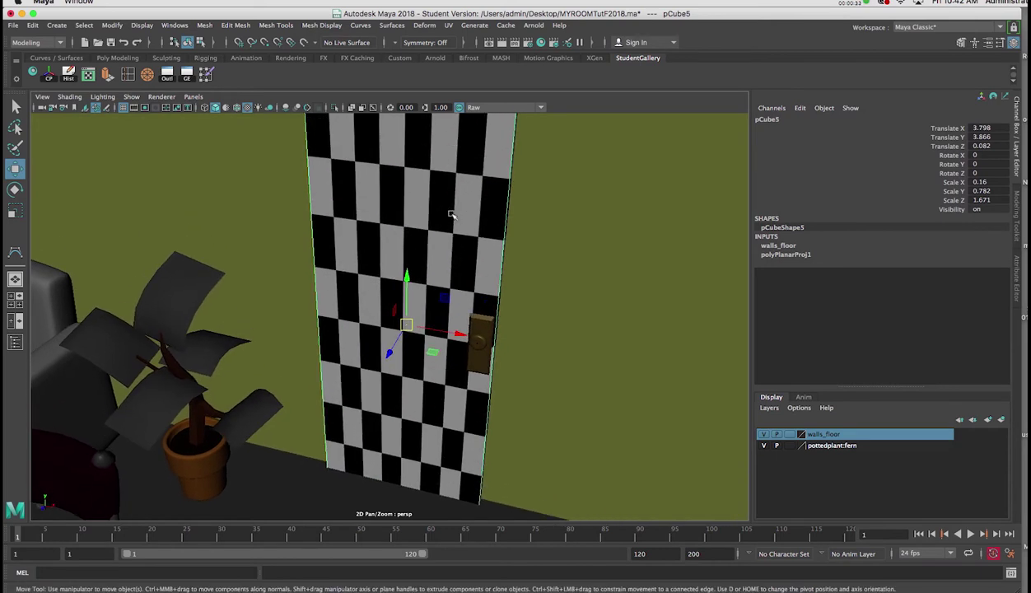
Apply a planar UV projection to the door, fitted to the bounding box and projected from the Z axis.
key("space")
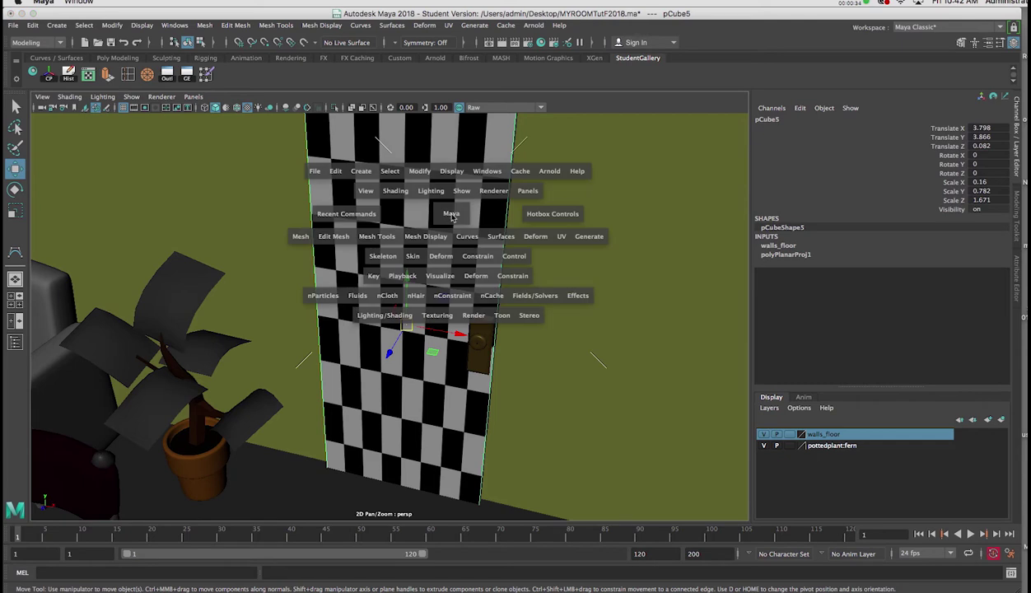
left_click(563, 237)
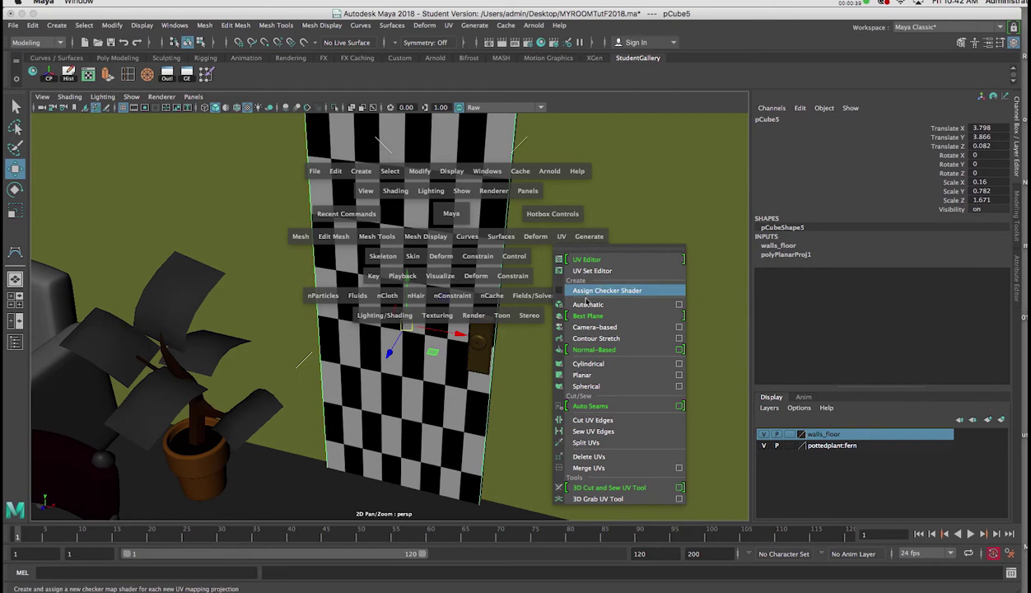
left_click(680, 375)
left_click_drag(298, 127, 657, 125)
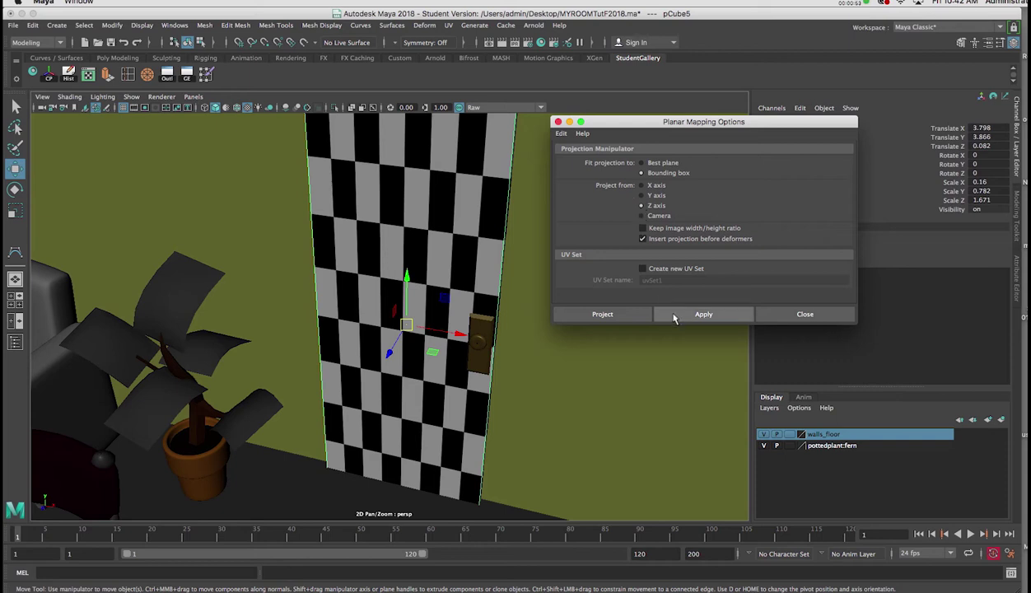
left_click(674, 316)
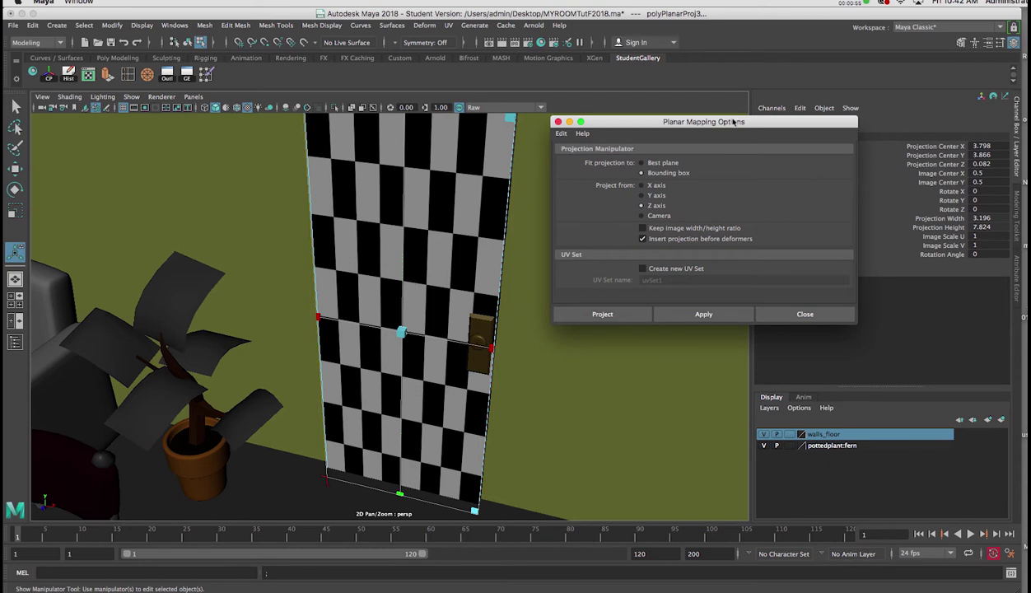
Set both the projection width and projection height of the door's new planar projection to 4.
left_click_drag(735, 122, 160, 182)
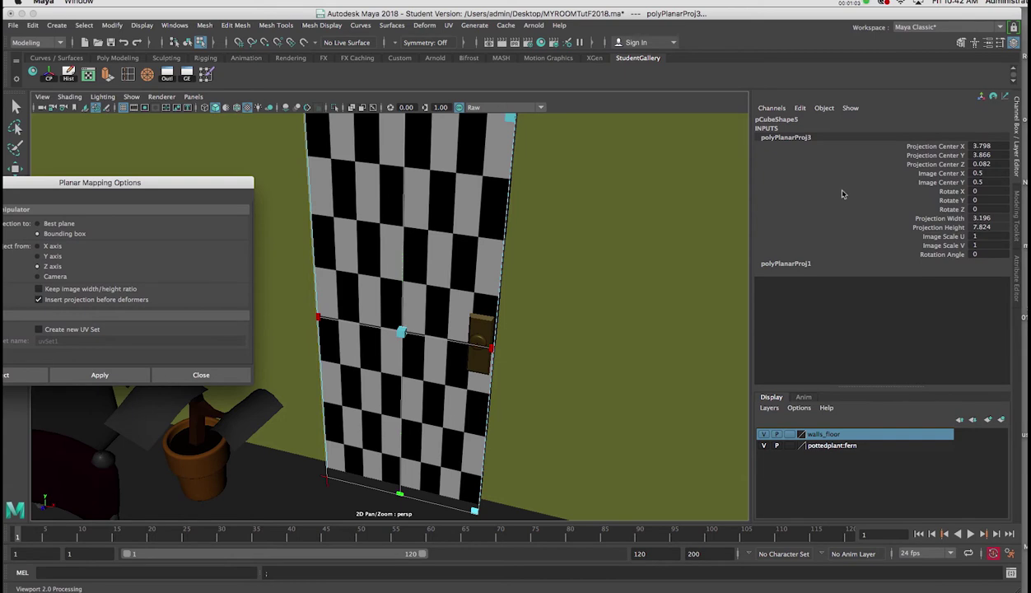
left_click(1013, 43)
left_click(1013, 43)
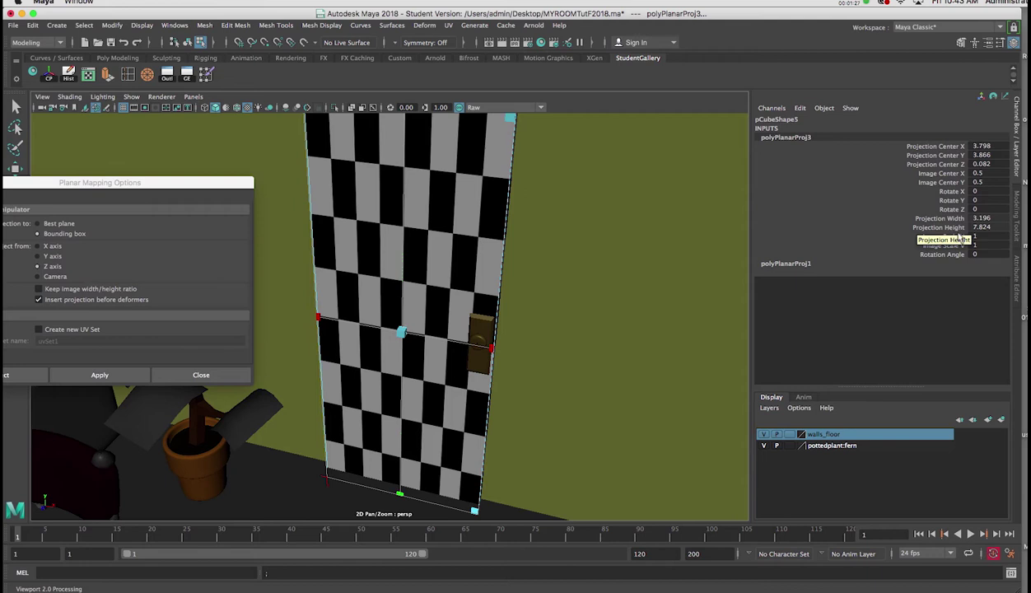
left_click(998, 218)
left_click_drag(1000, 222, 1001, 226)
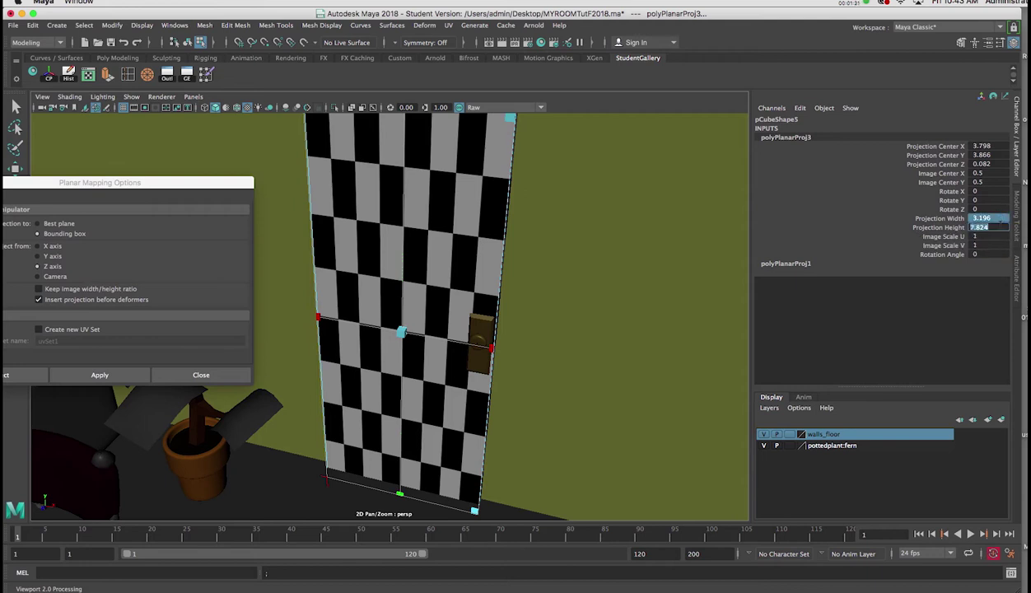
type("4")
key("Return")
Inspect the evened checker squares on the door, return it to object mode and close the Planar Mapping options.
left_click_drag(651, 234, 653, 220, "alt")
middle_click_drag(653, 219, 664, 231, "alt")
right_click_drag(665, 231, 574, 194, "alt")
left_click_drag(583, 229, 562, 235, "alt")
middle_click_drag(563, 235, 640, 234, "alt")
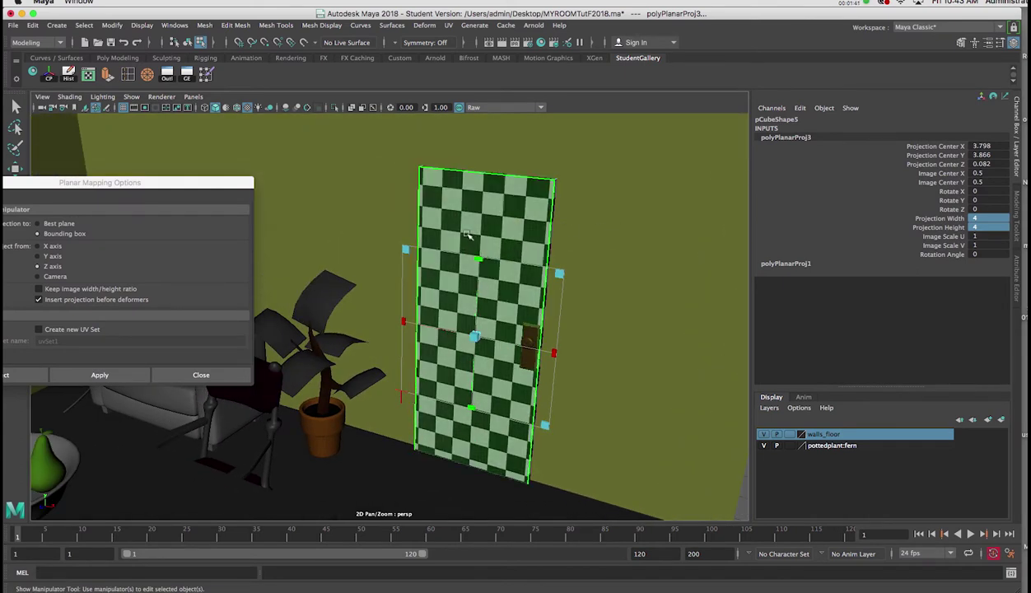
left_click_drag(416, 264, 461, 264, "alt")
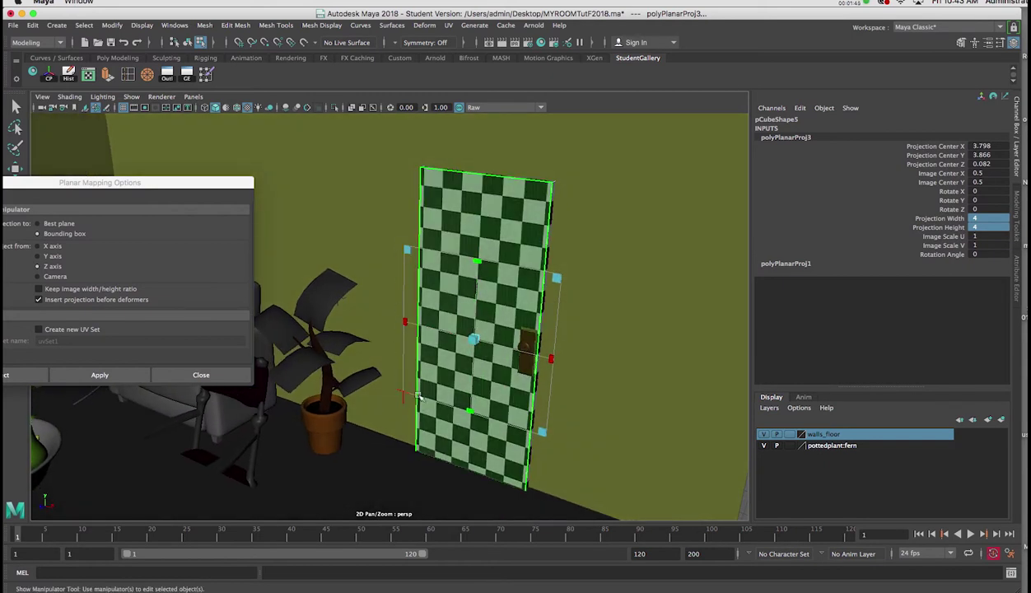
left_click_drag(445, 281, 478, 280, "alt")
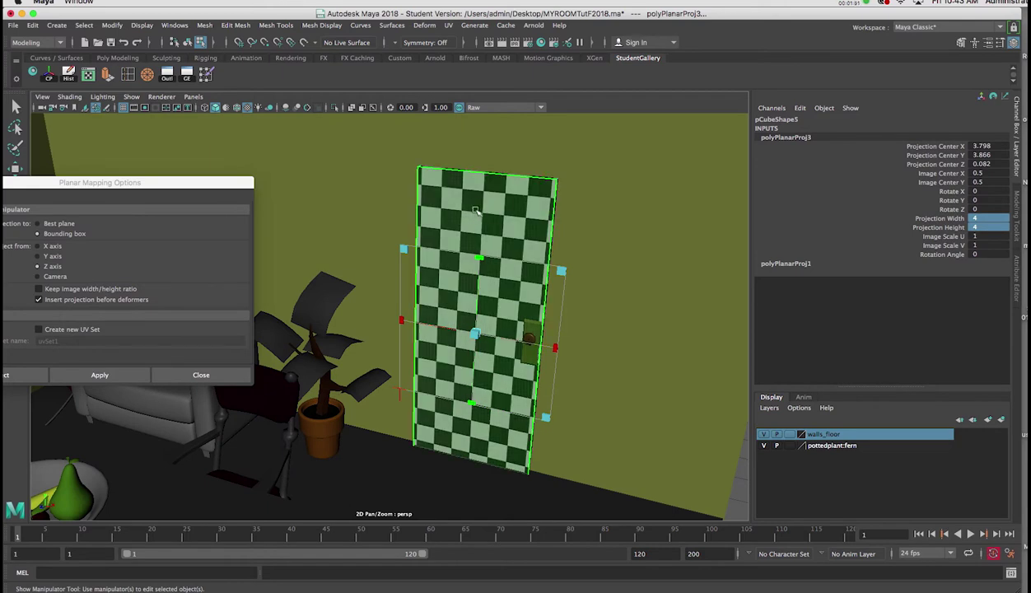
right_click(476, 214)
right_click_drag(475, 213, 504, 198)
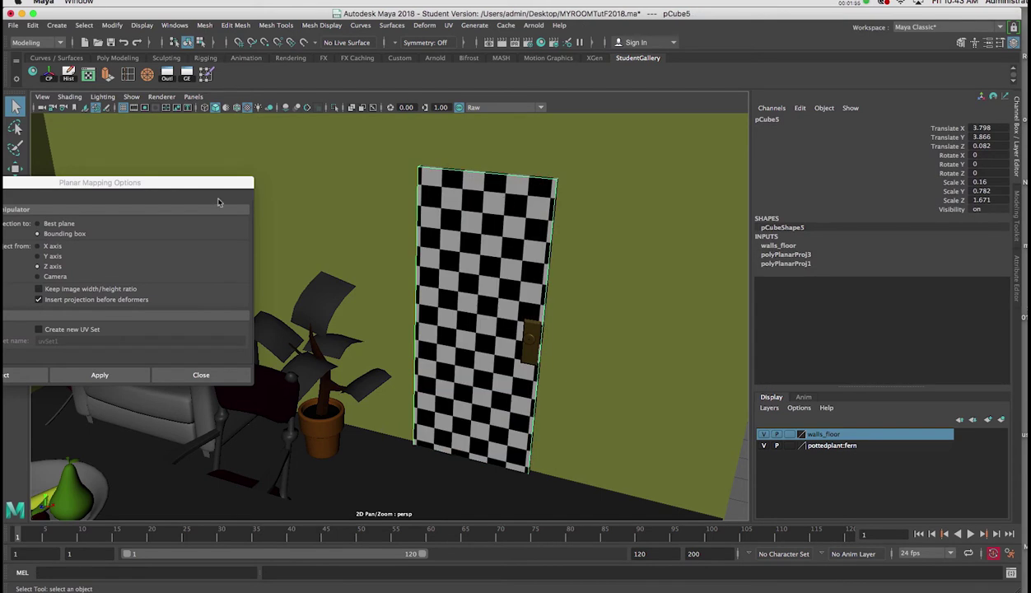
left_click_drag(212, 187, 653, 174)
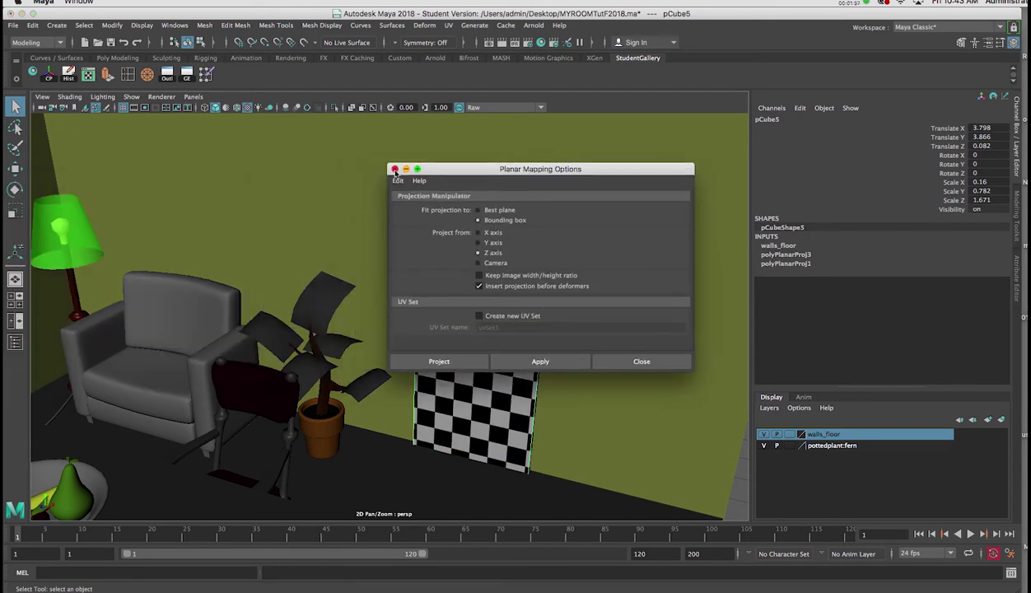
left_click(395, 169)
Open the UV Editor for the door and move the UV Toolkit clear of the UV layout.
left_click_drag(343, 178, 334, 177, "alt")
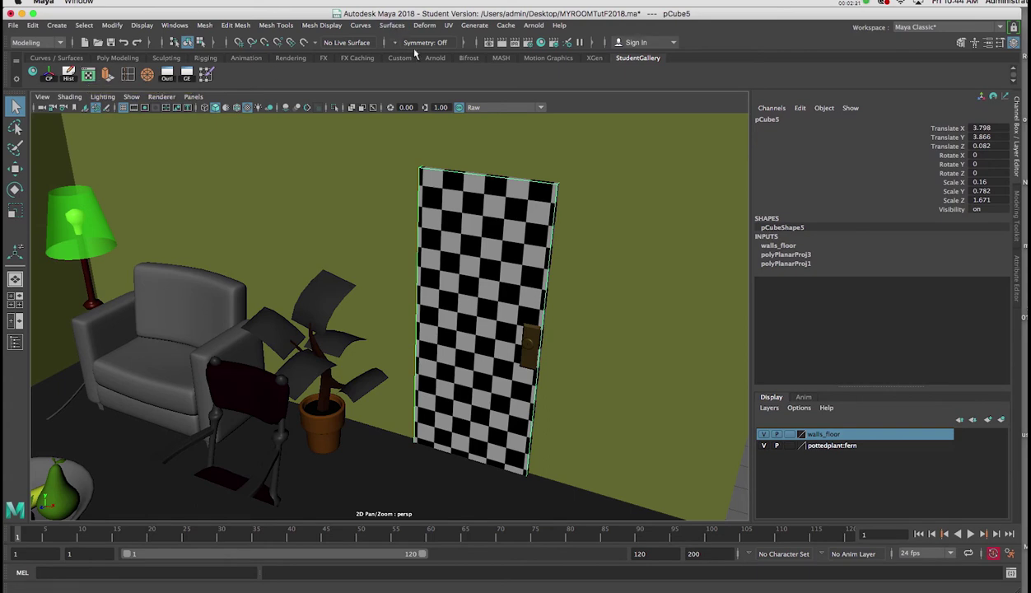
left_click(449, 25)
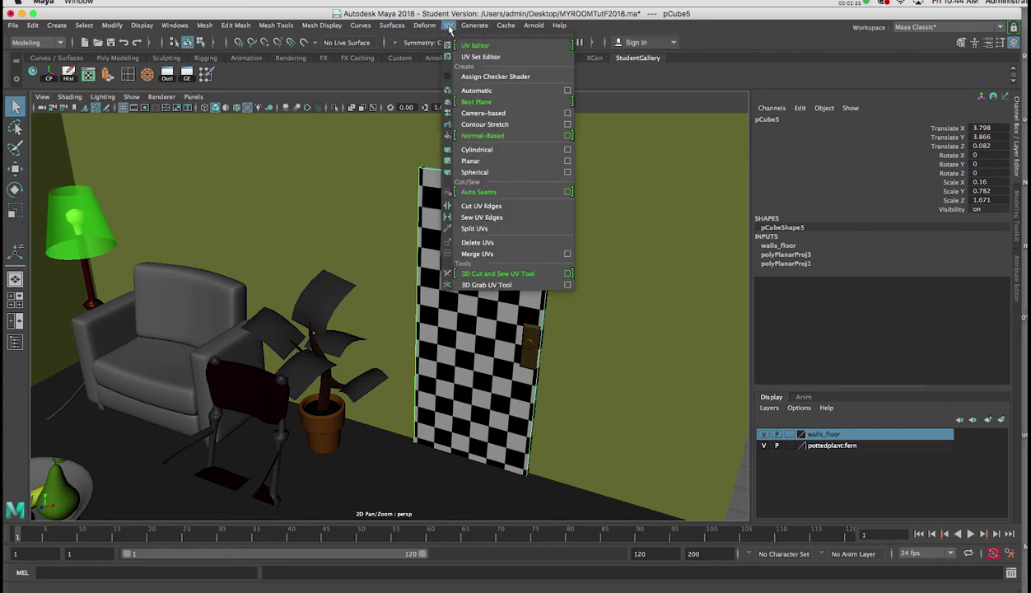
left_click(291, 74)
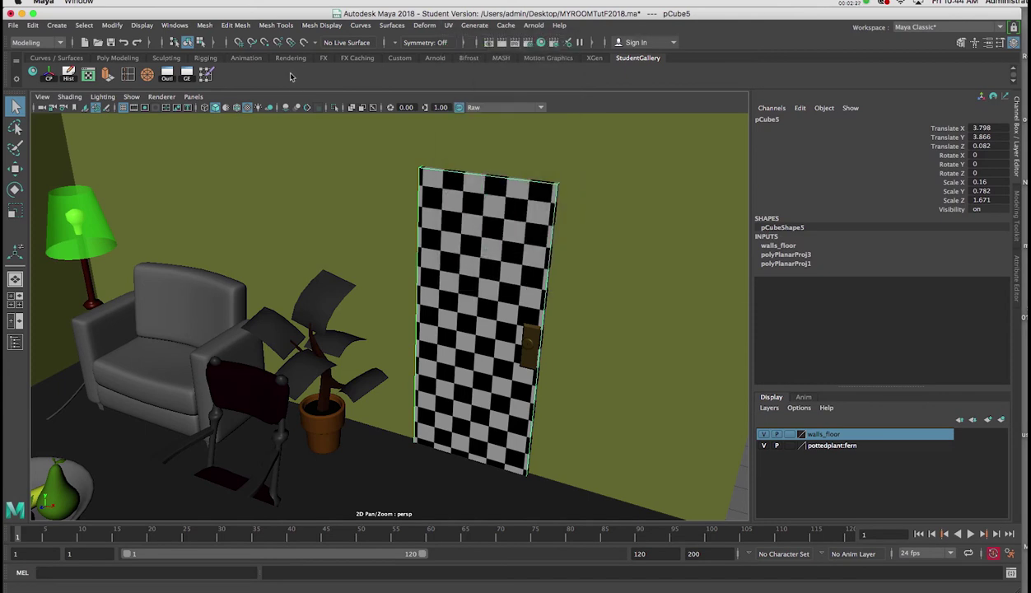
left_click(88, 75)
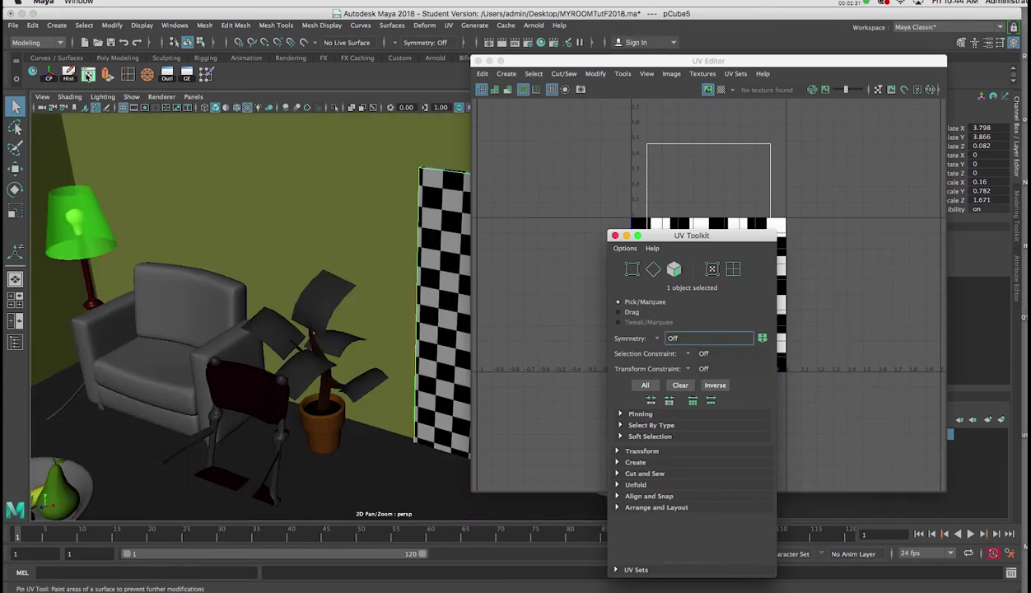
left_click_drag(674, 239, 154, 264)
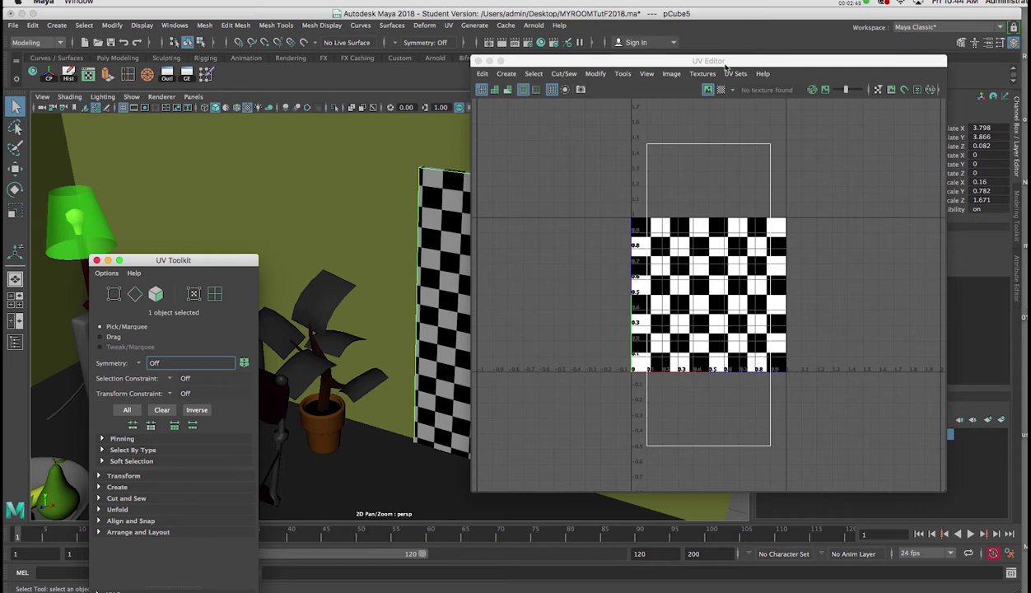
left_click_drag(708, 64, 705, 60)
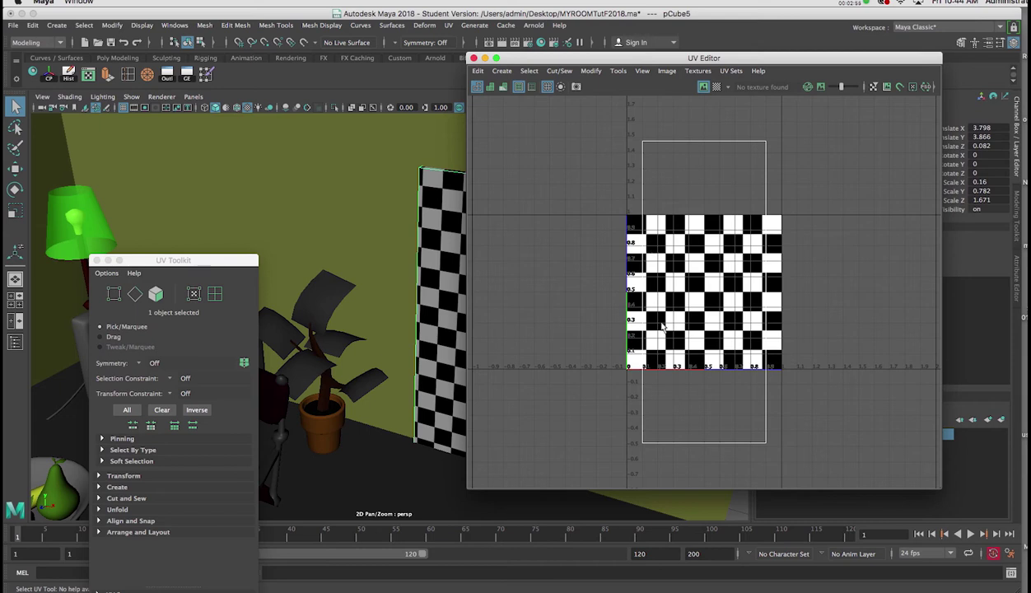
Select the door's UV shell and scale it down uniformly to fit inside the 0 to 1 texture square.
right_click(714, 280)
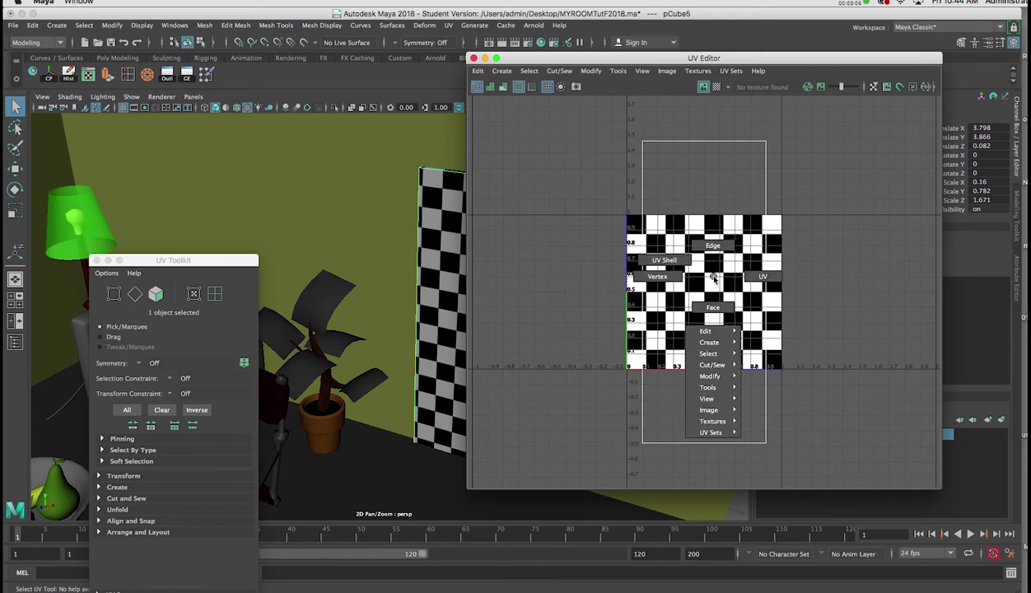
left_click(665, 260)
left_click(682, 244)
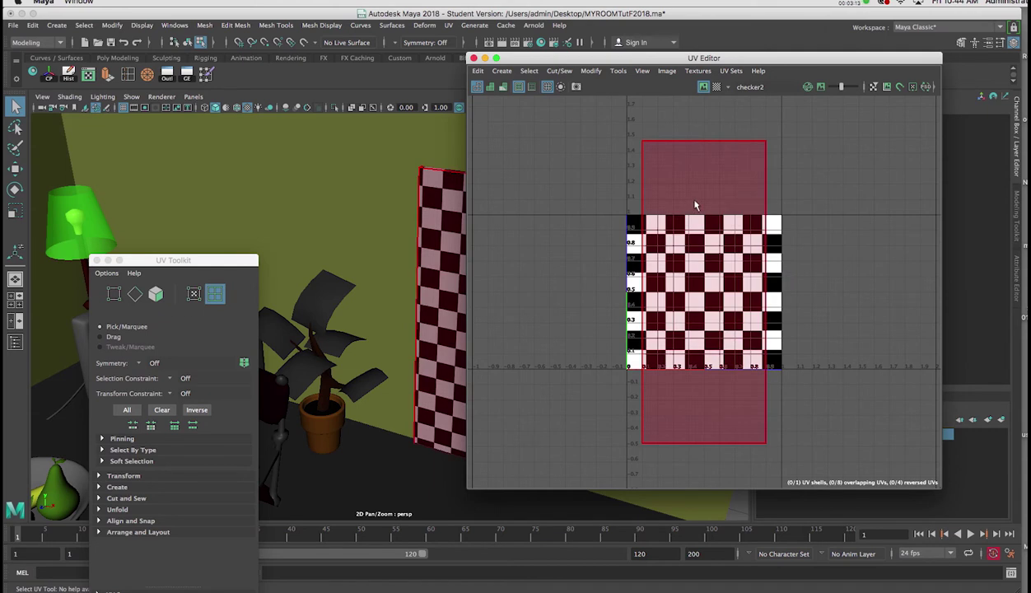
left_click(699, 202)
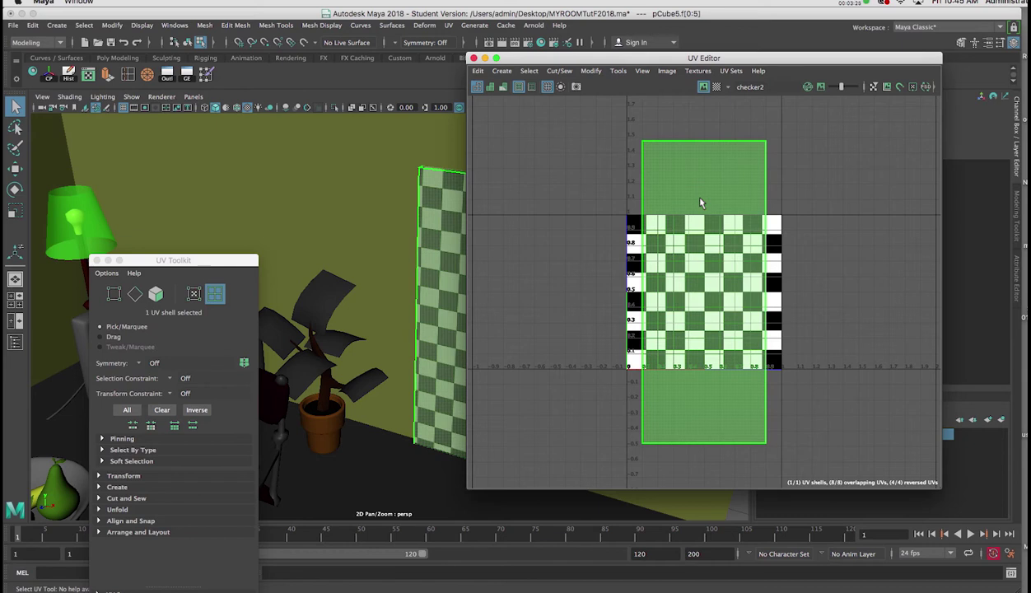
key("r")
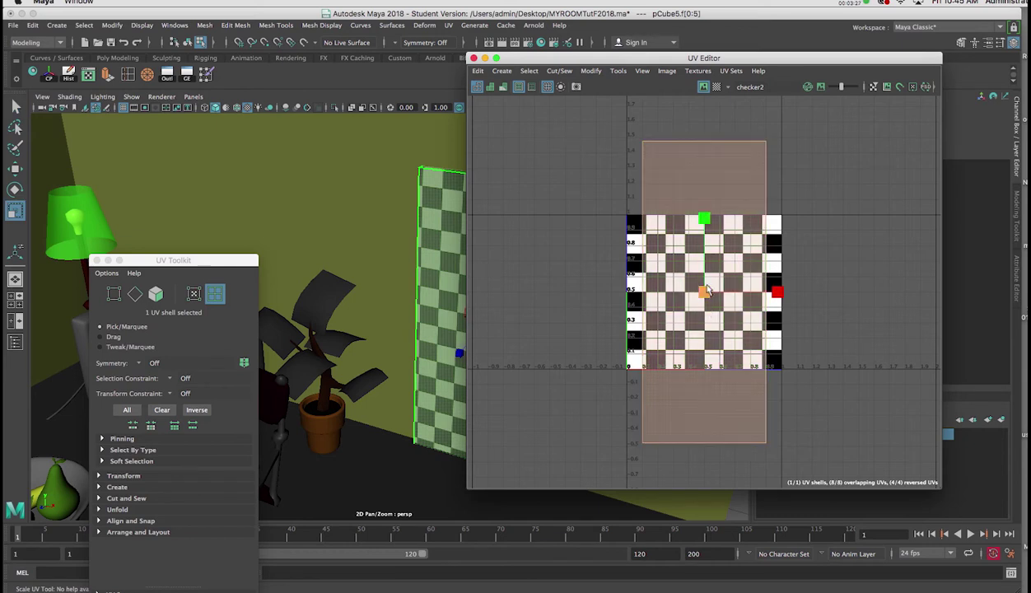
left_click_drag(707, 290, 664, 307)
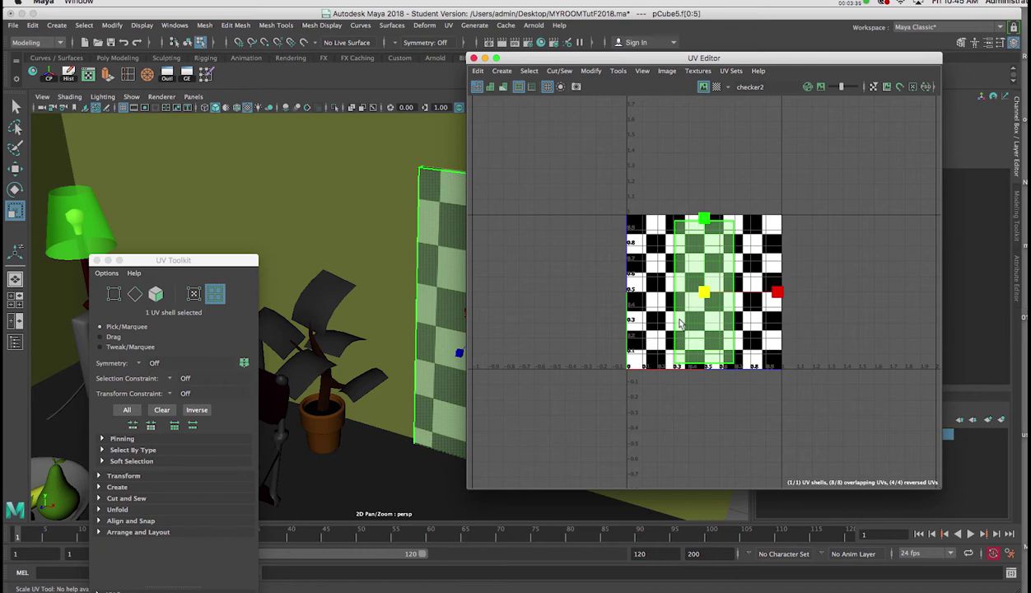
Move the UV Editor clear of the door and return the door to object mode.
left_click_drag(529, 61, 645, 56)
right_click(452, 207)
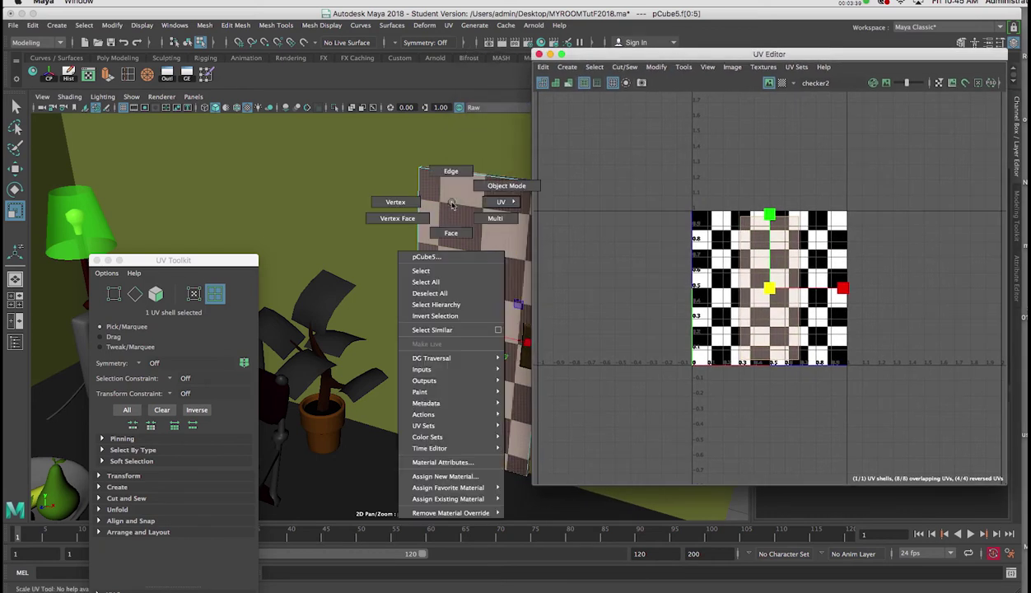
left_click(497, 186)
left_click(459, 222)
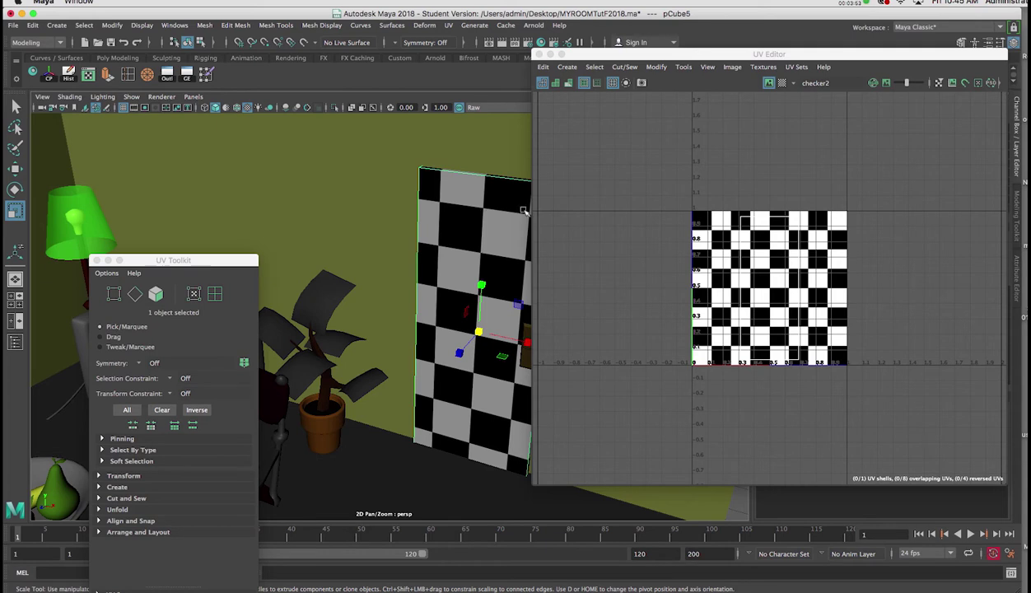
Open the UV Snapshot options for the door and set the output file to doorskin on the Desktop.
left_click(731, 67)
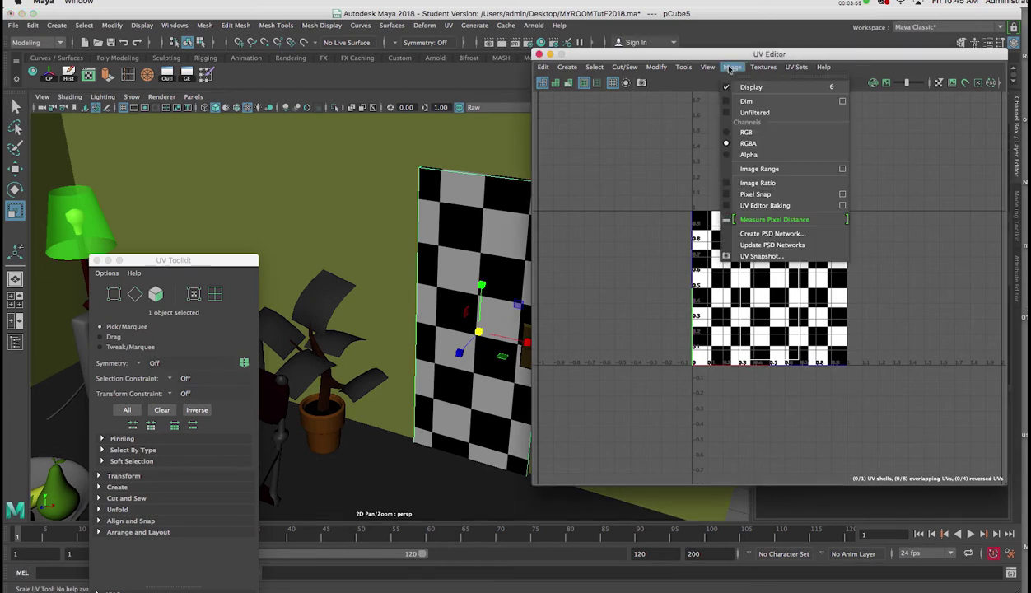
left_click(737, 256)
left_click_drag(590, 169, 528, 134)
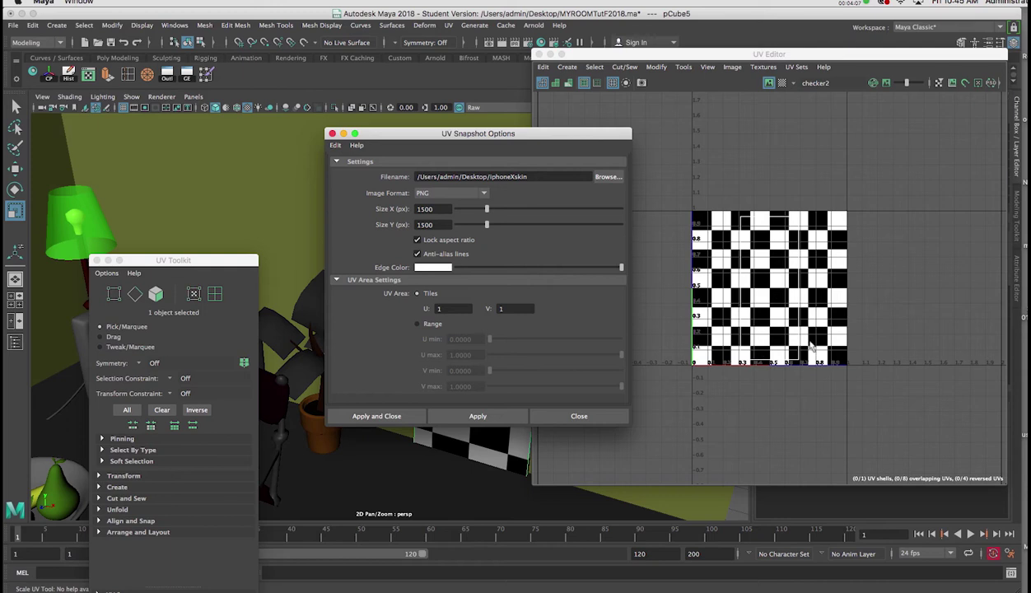
left_click(607, 176)
left_click(267, 210)
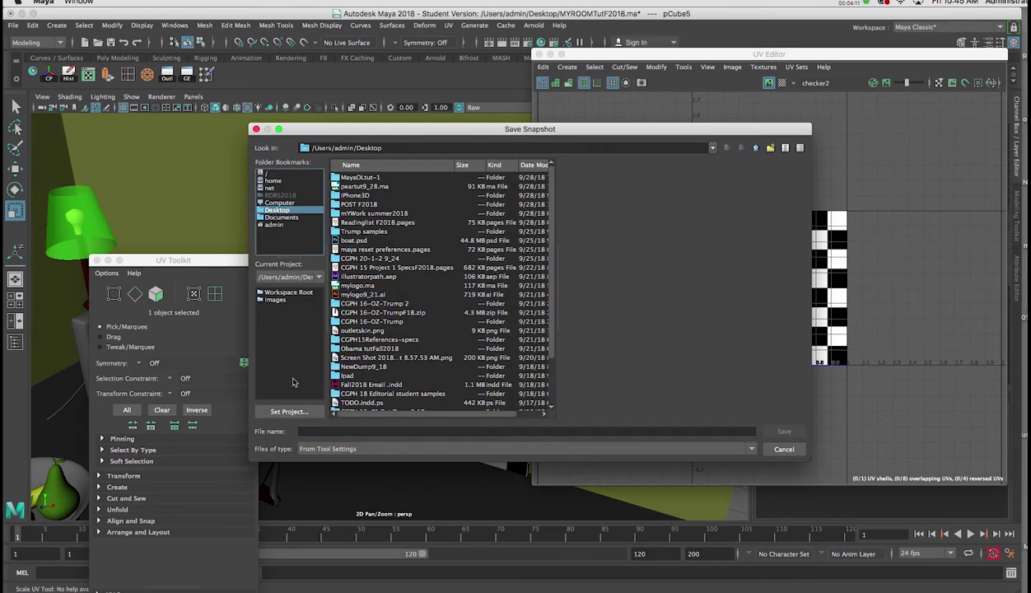
left_click(306, 432)
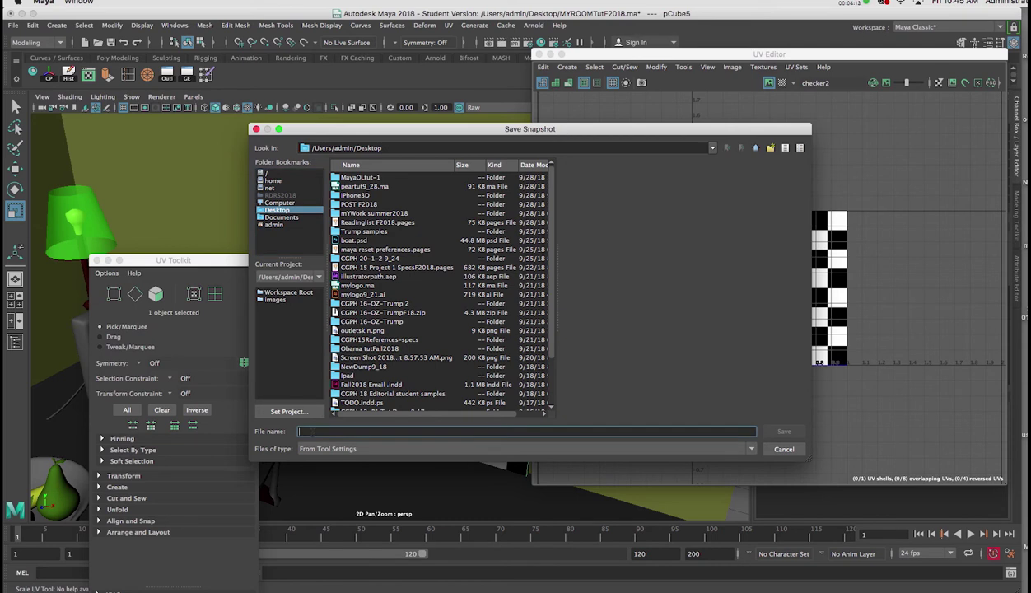
type("doorskin")
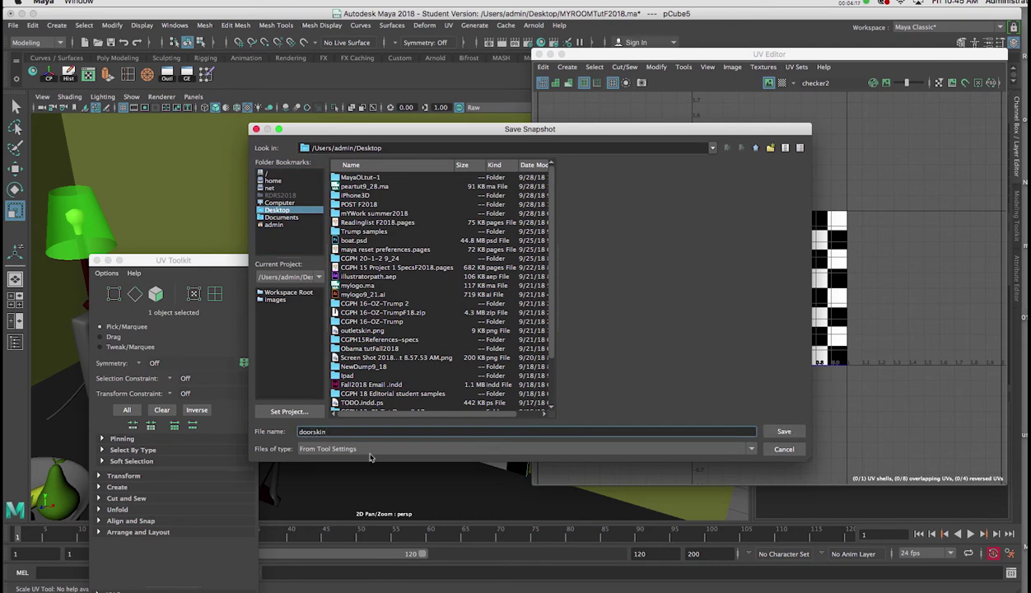
left_click(763, 429)
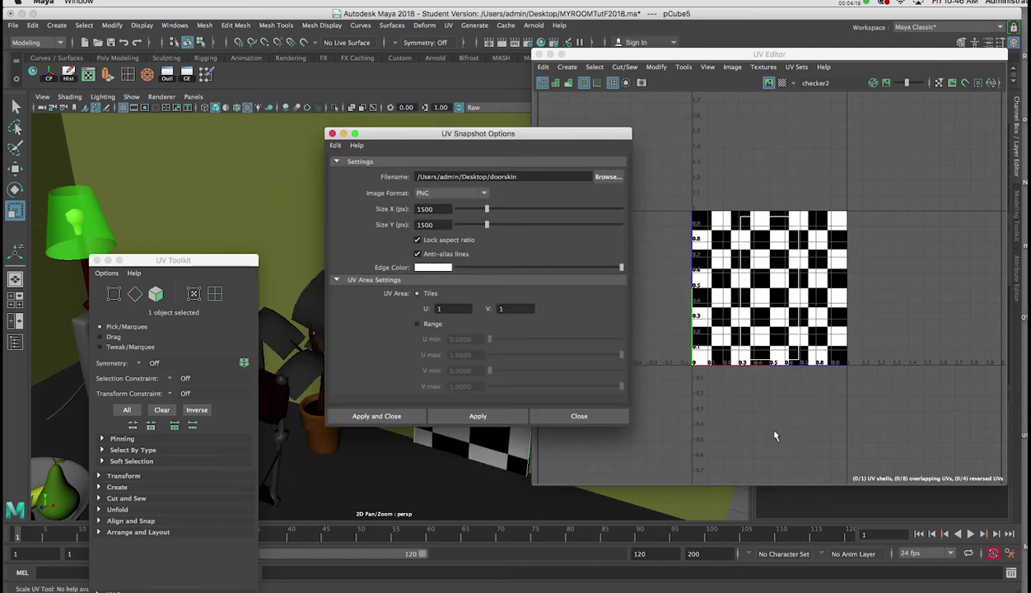
Set the UV snapshot size to 1024 by 1024 pixels.
left_click(443, 210)
left_click_drag(436, 209, 416, 210)
type("1024")
left_click(445, 225)
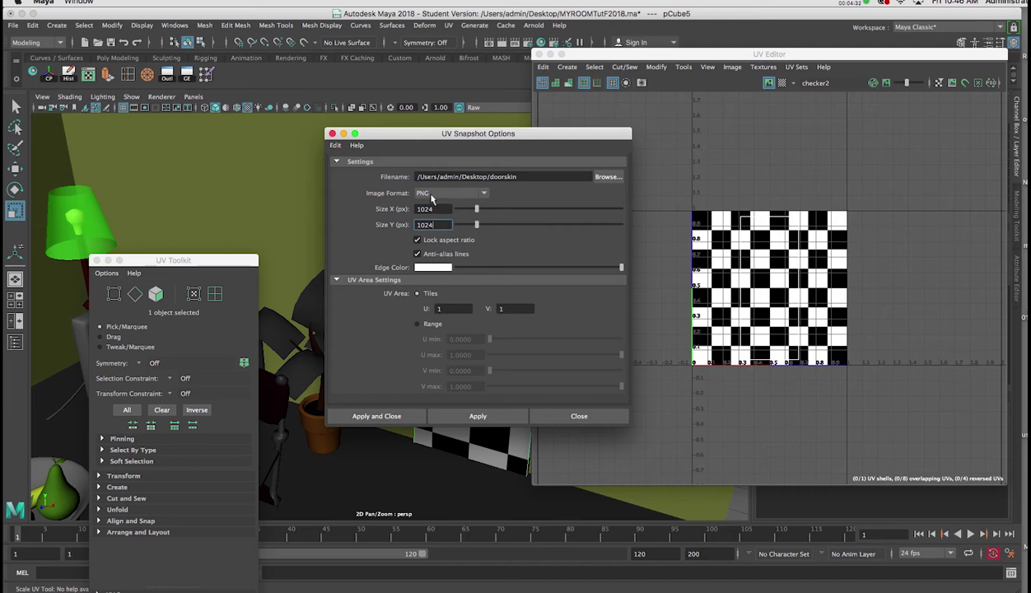
Save the door's UV snapshot as a PNG, then close the snapshot options and the UV Editor.
left_click(451, 418)
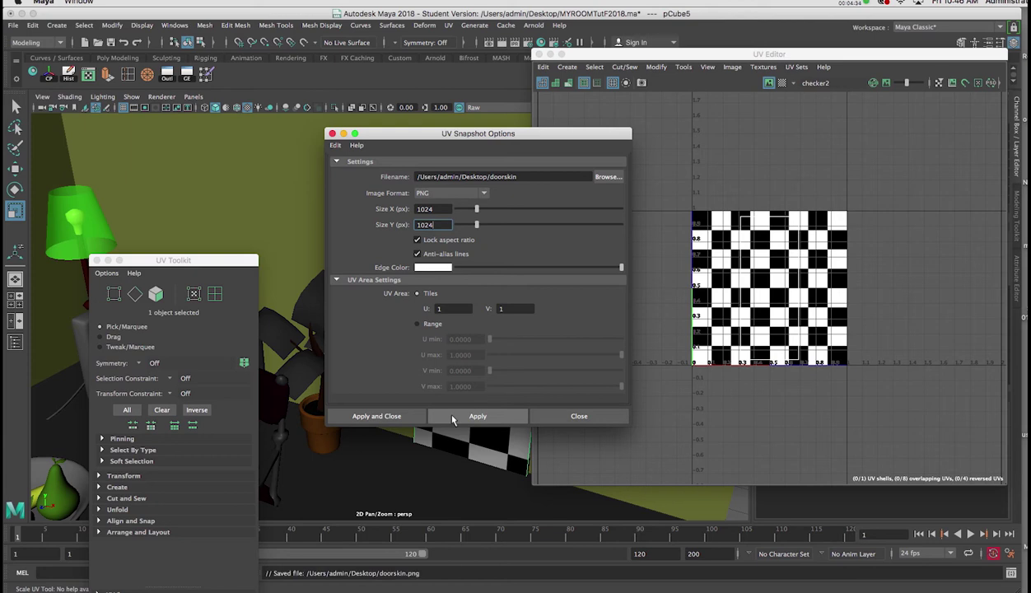
left_click(332, 134)
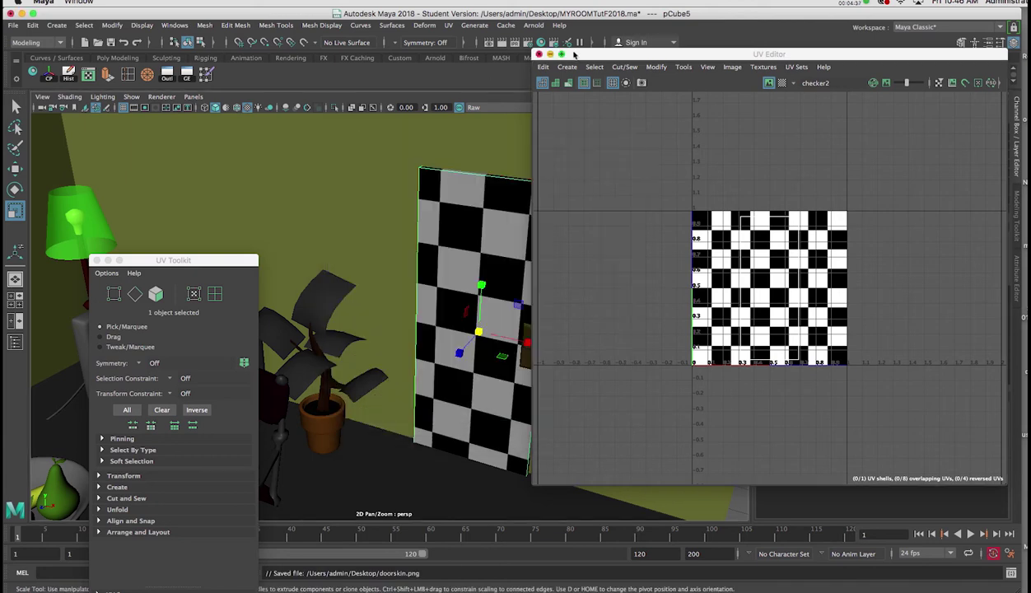
left_click_drag(580, 58, 577, 58)
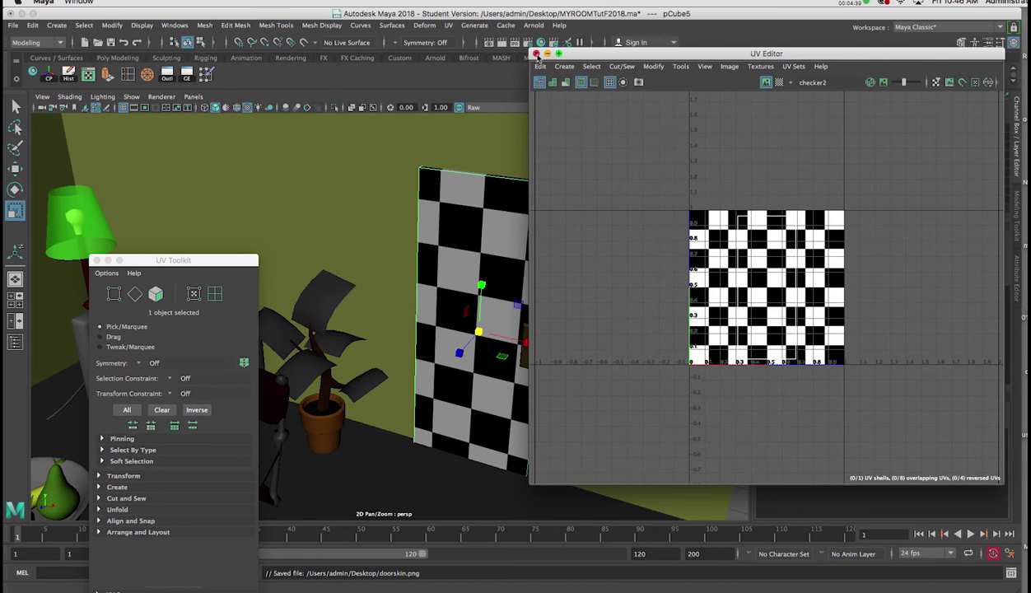
left_click(536, 53)
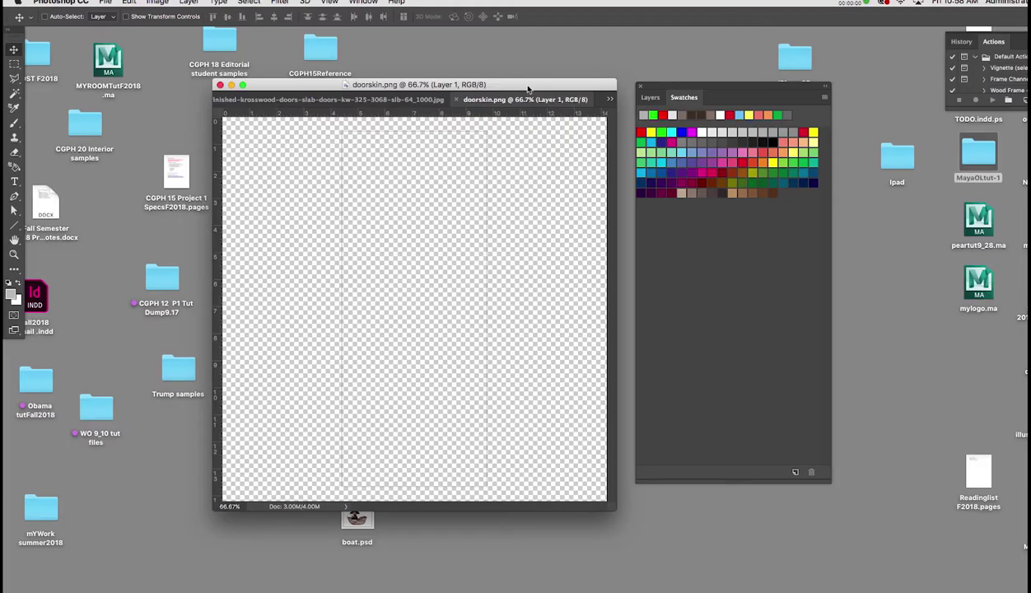
In Photoshop, load Layer 1's UV outline of doorskin.png as a selection and expand it by 1 pixel.
left_click(529, 85)
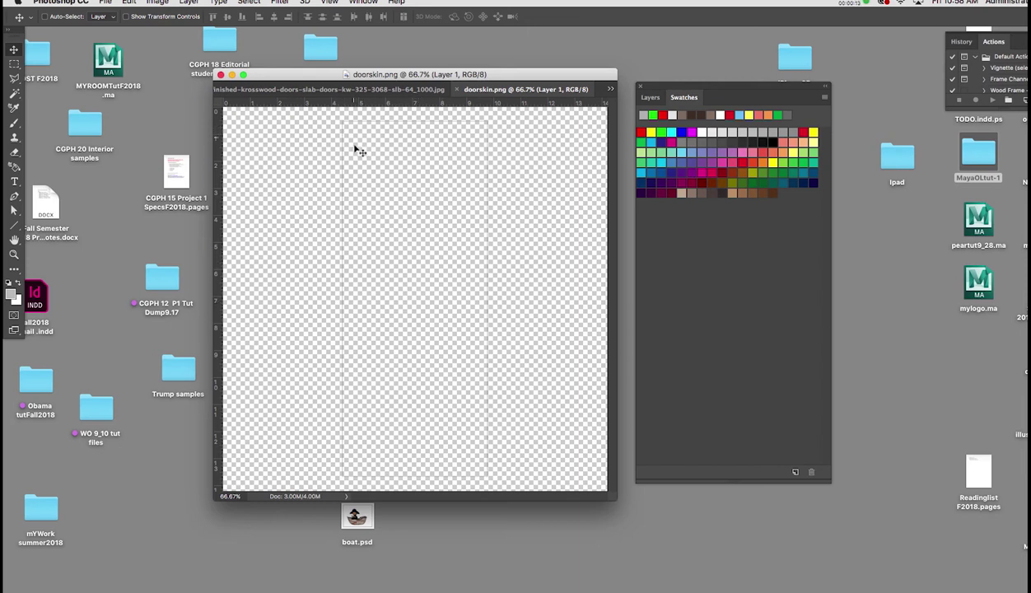
left_click(652, 98)
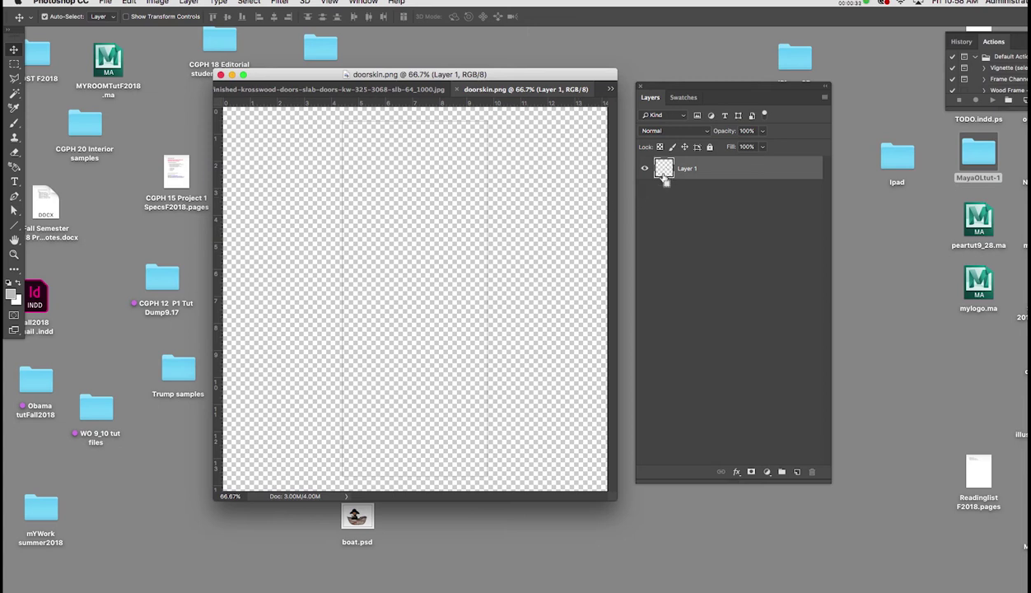
left_click(657, 167, "super")
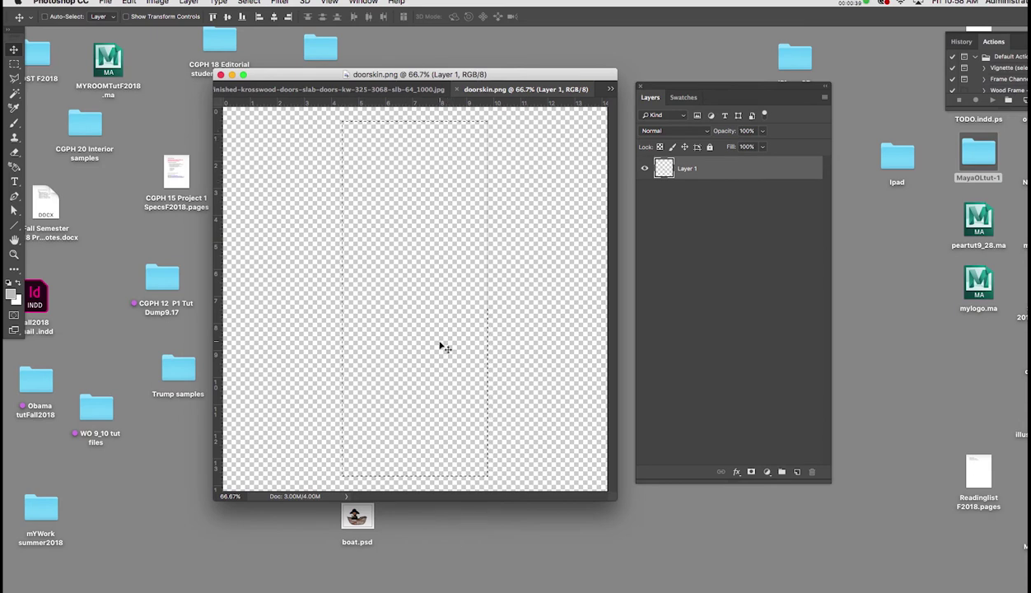
left_click(250, 4)
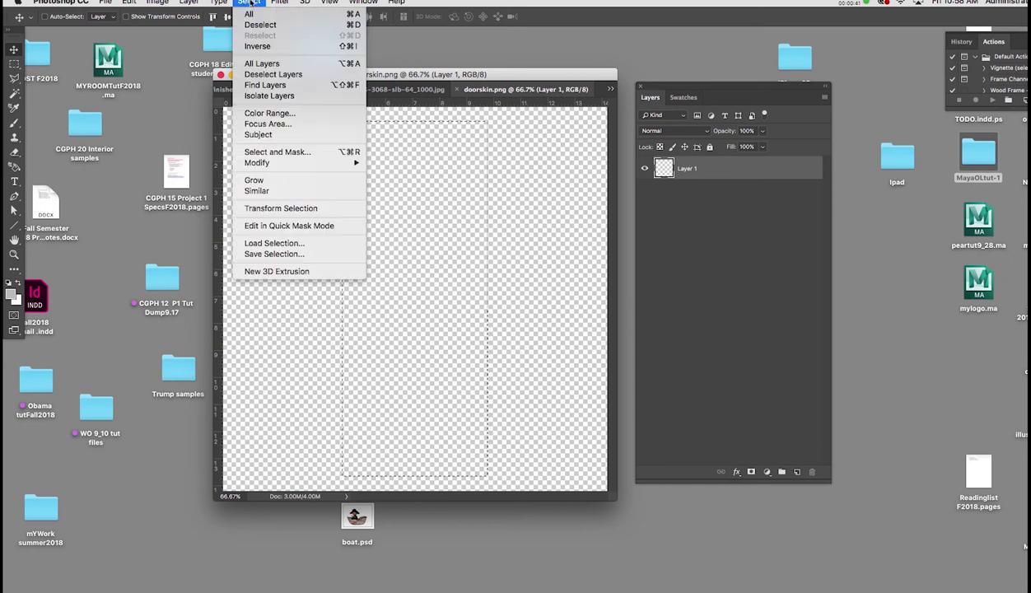
mouse_move(272, 163)
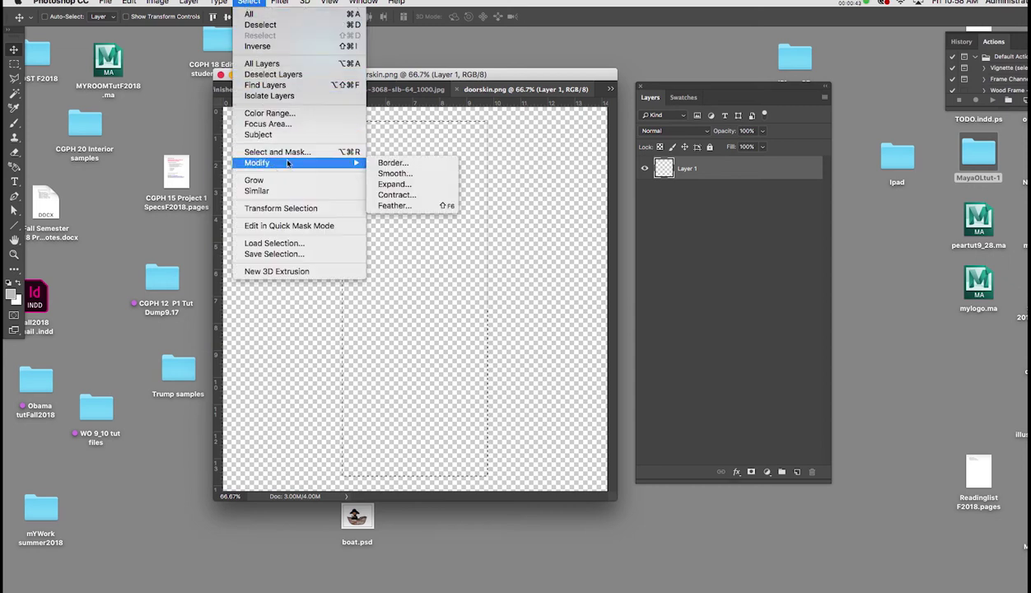
left_click(405, 186)
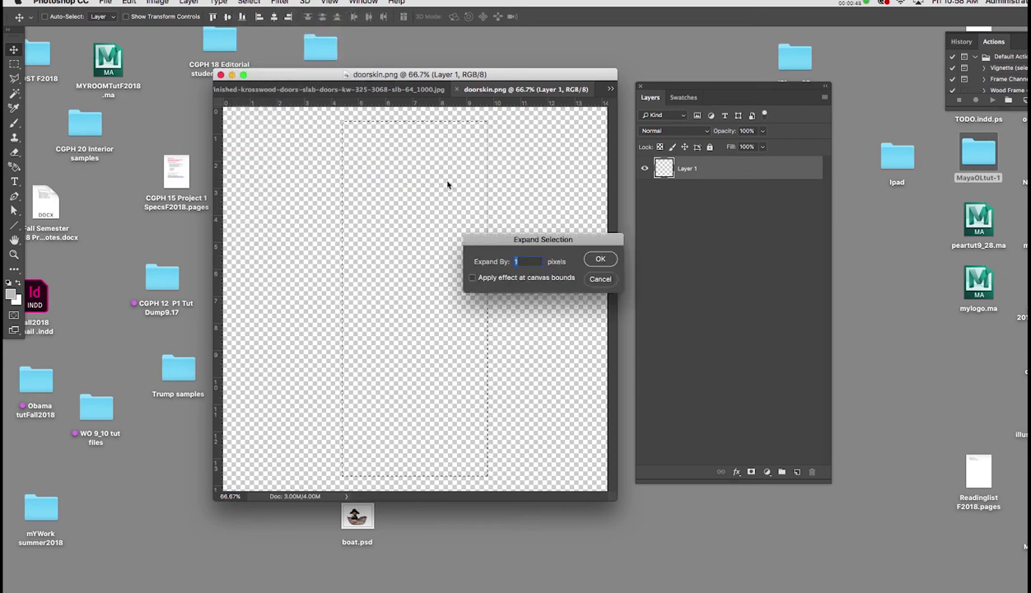
left_click(598, 260)
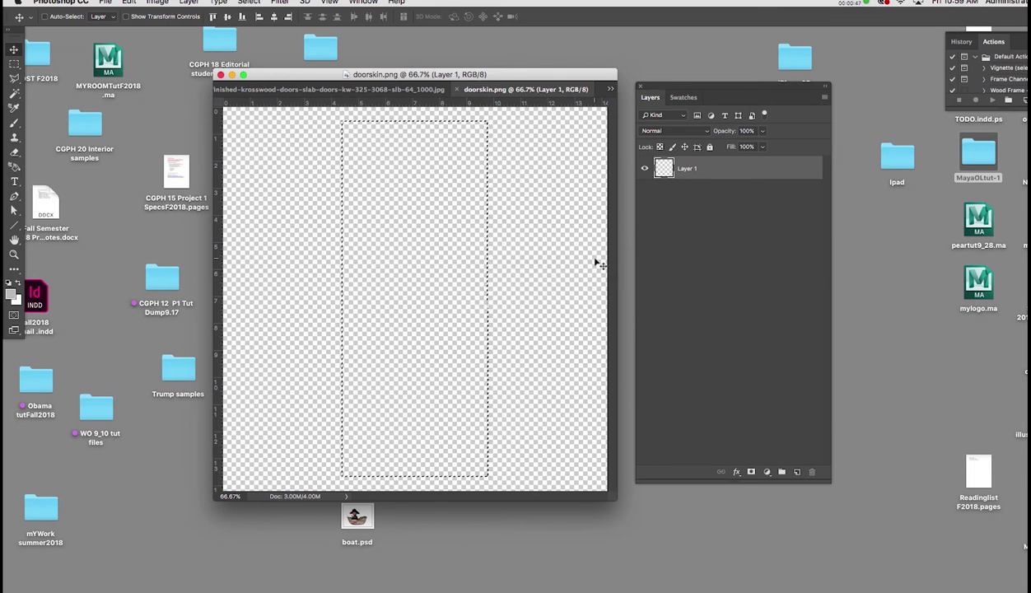
Fill the expanded outline selection with the green swatch and deselect it.
left_click(666, 97)
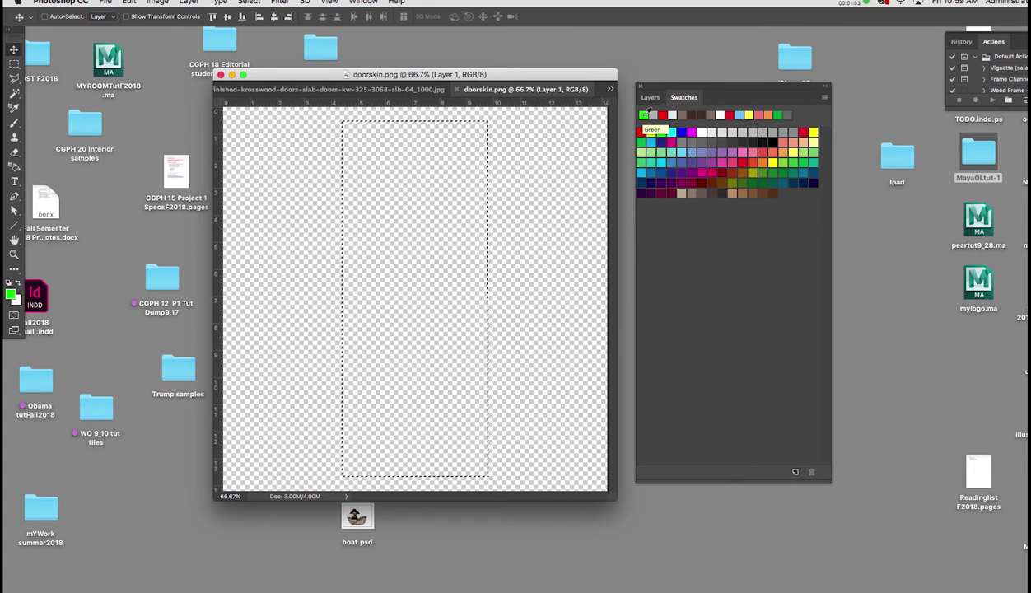
key("super+d")
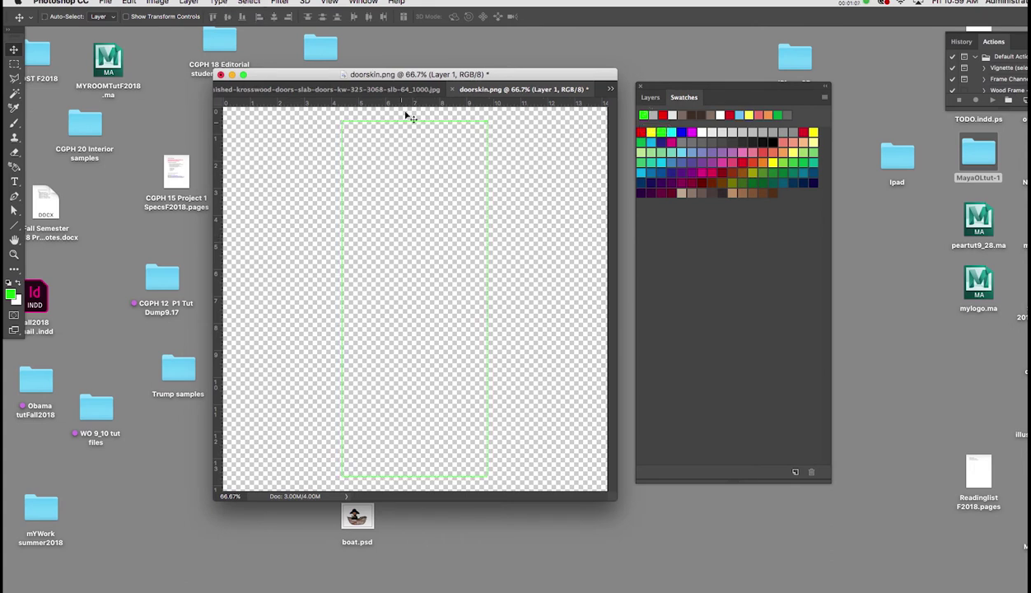
left_click_drag(446, 74, 435, 65)
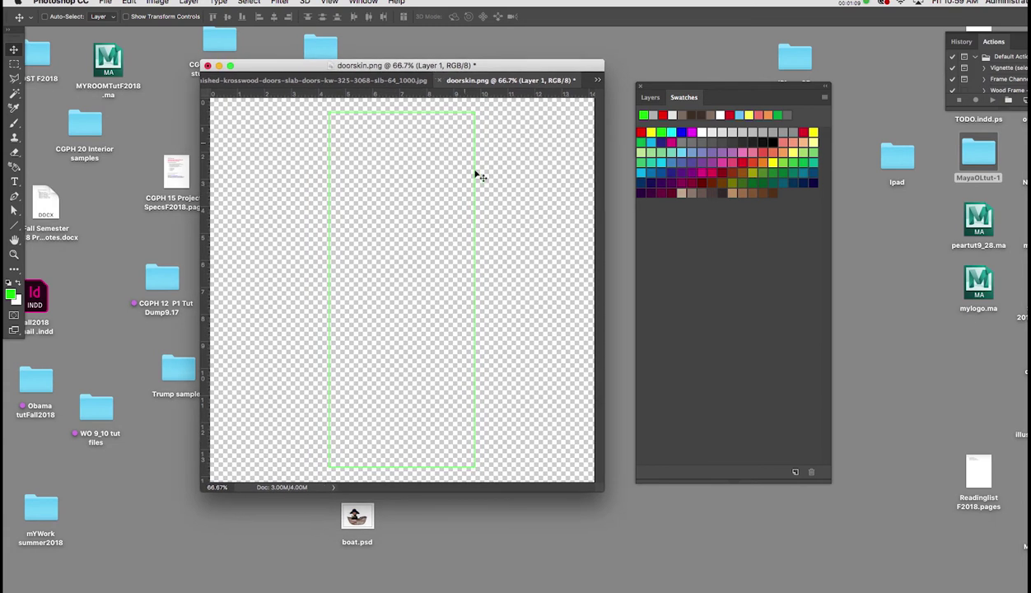
Select the wooden door in the door photo by picking its white background with the Magic Wand and inverting the selection.
left_click(314, 86)
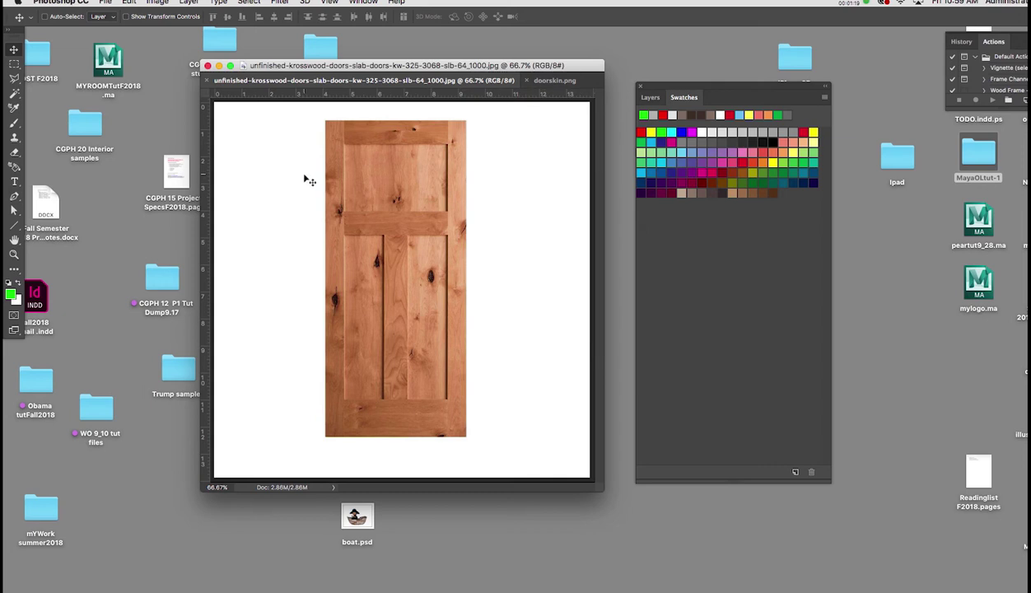
key("w")
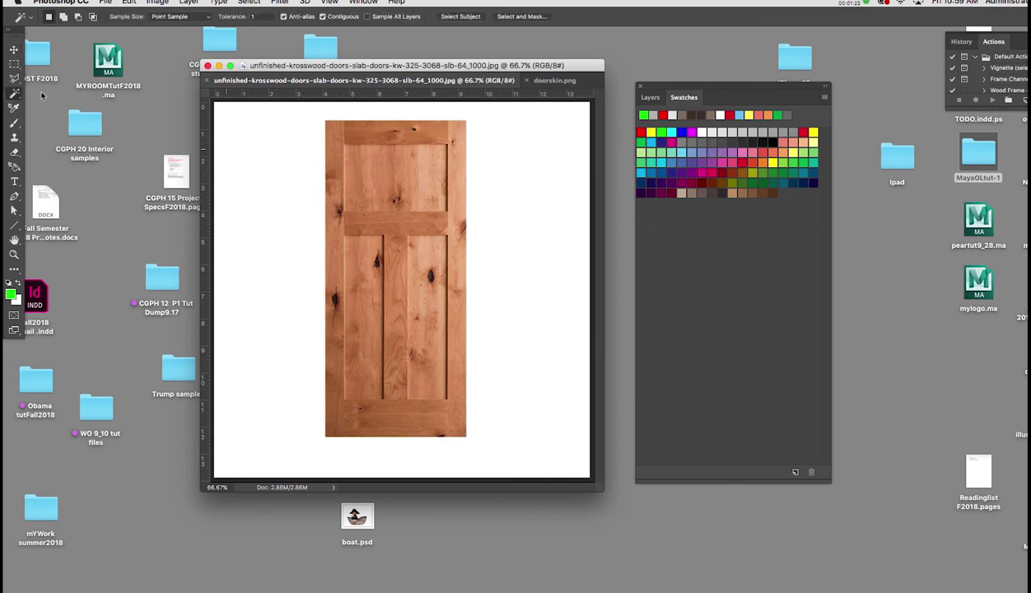
left_click(277, 164)
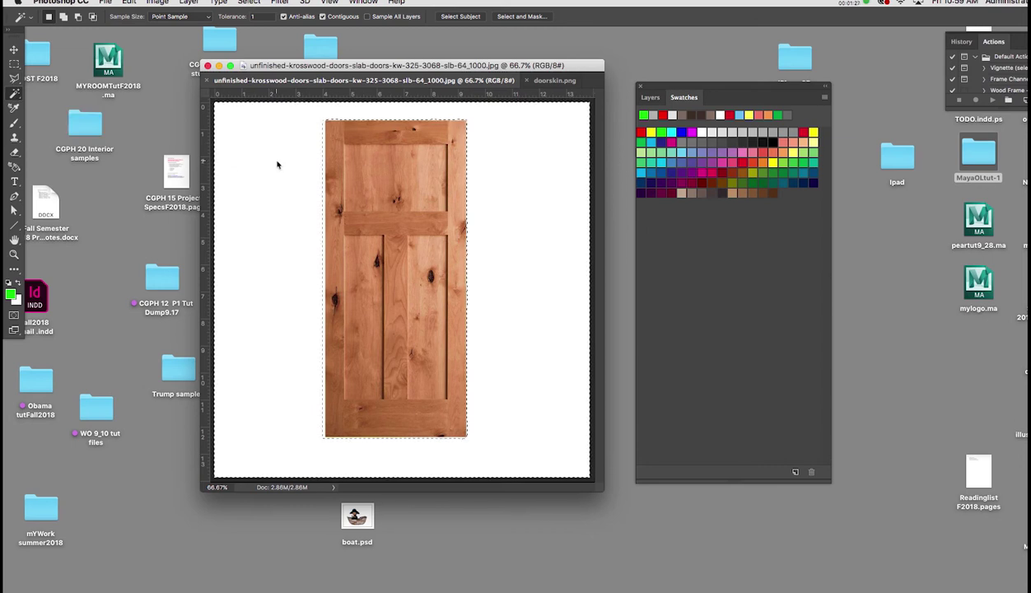
left_click(249, 2)
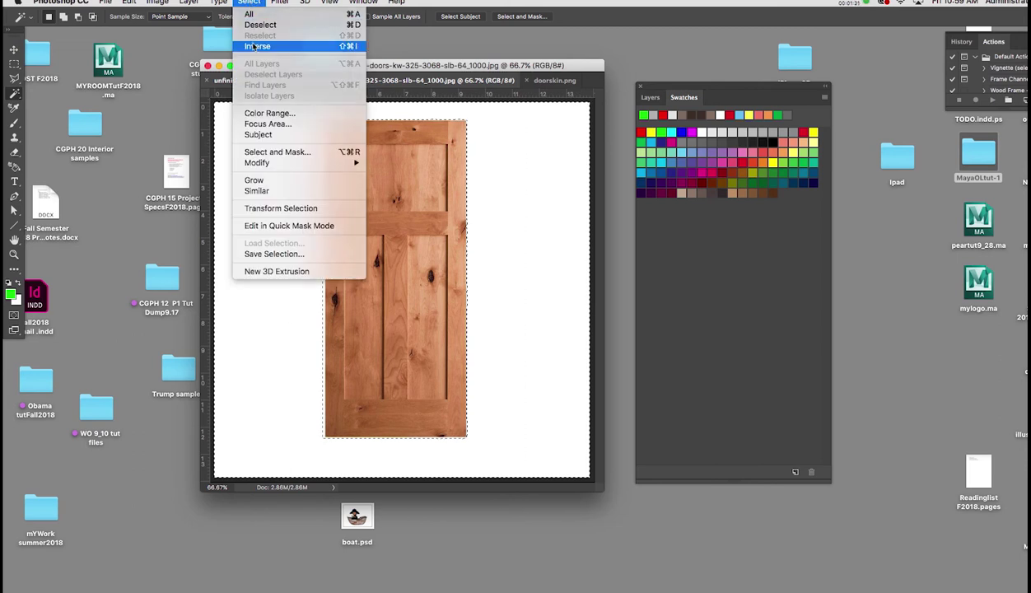
left_click(256, 46)
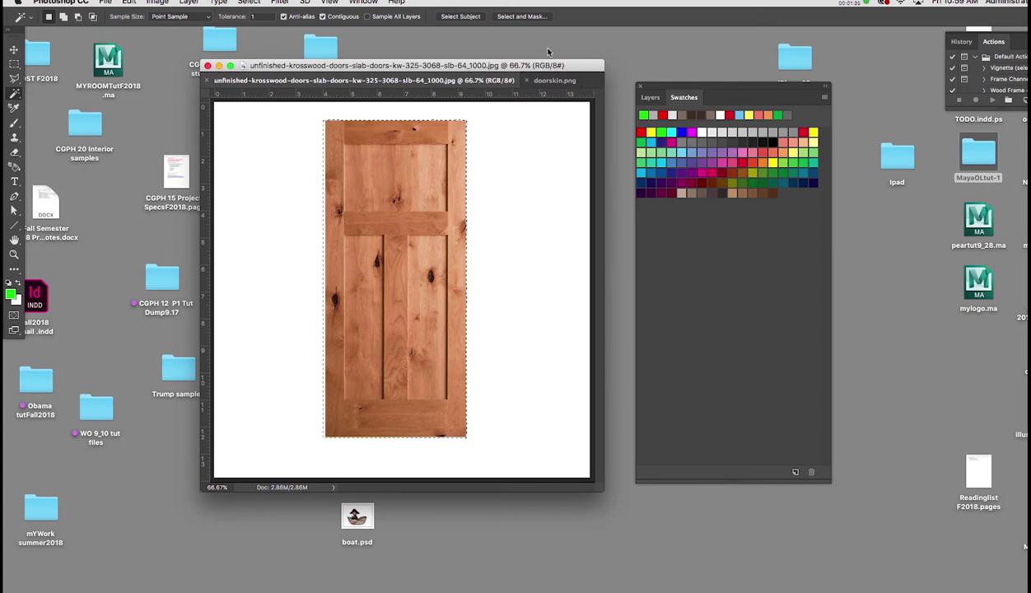
Paste the wooden door into doorskin.png and stretch it from its centre in height and width to fill the green UV outline.
left_click(541, 80)
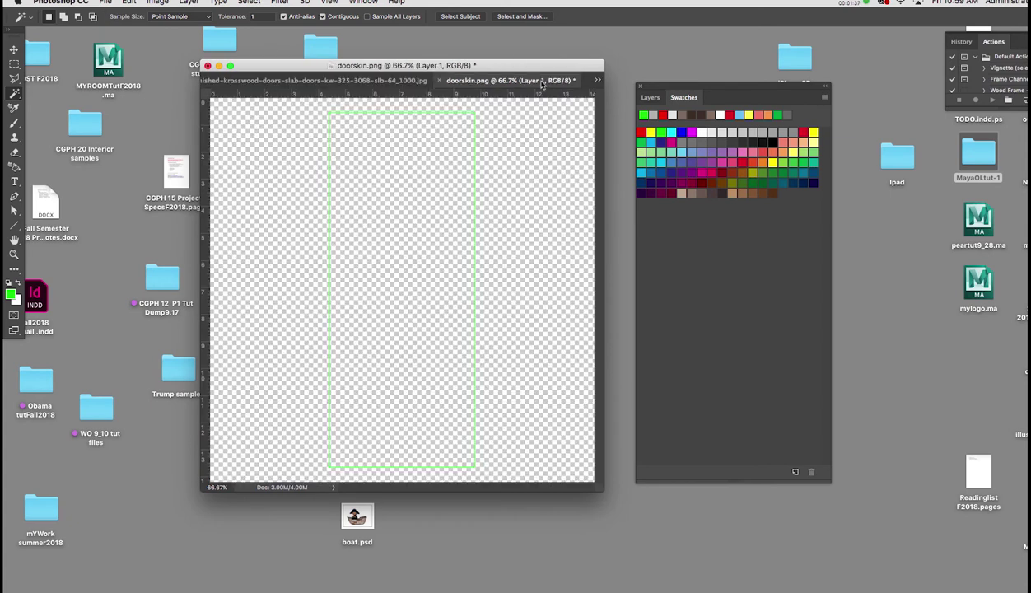
key("super+v")
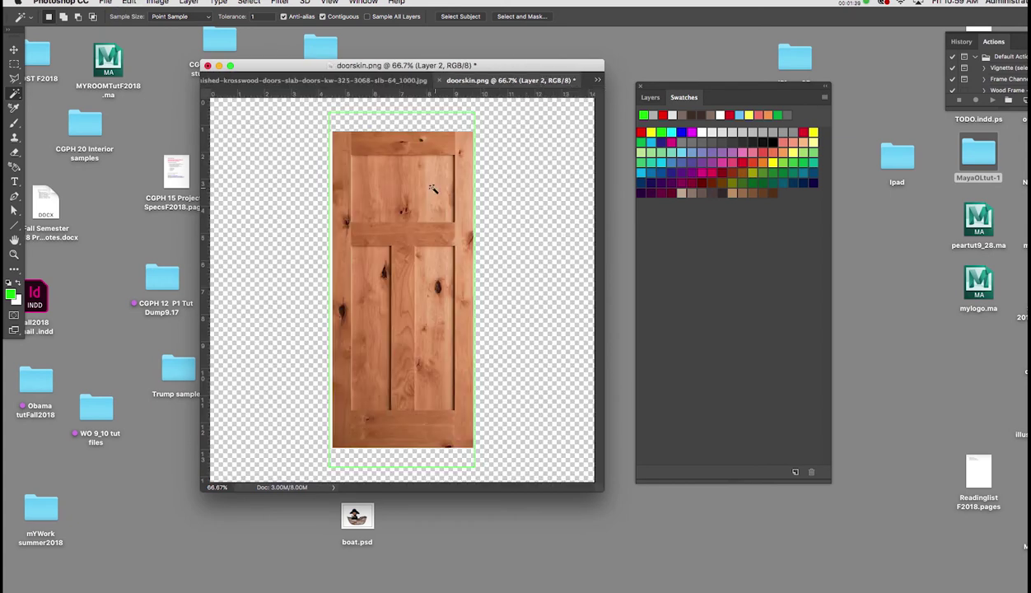
key("super+t")
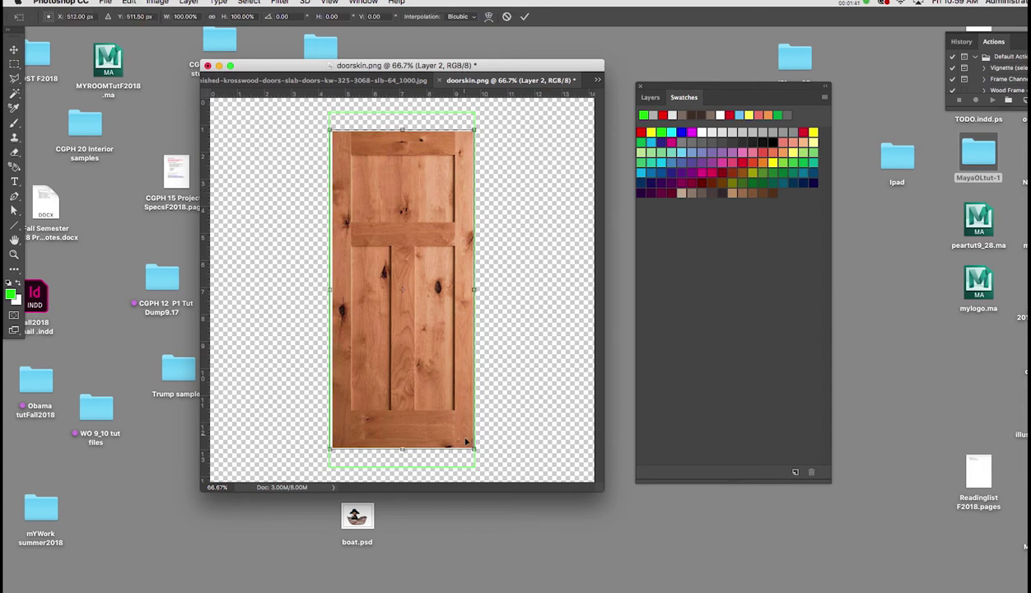
left_click_drag(403, 448, 403, 469, "alt")
left_click_drag(331, 289, 327, 290, "alt")
key("Return")
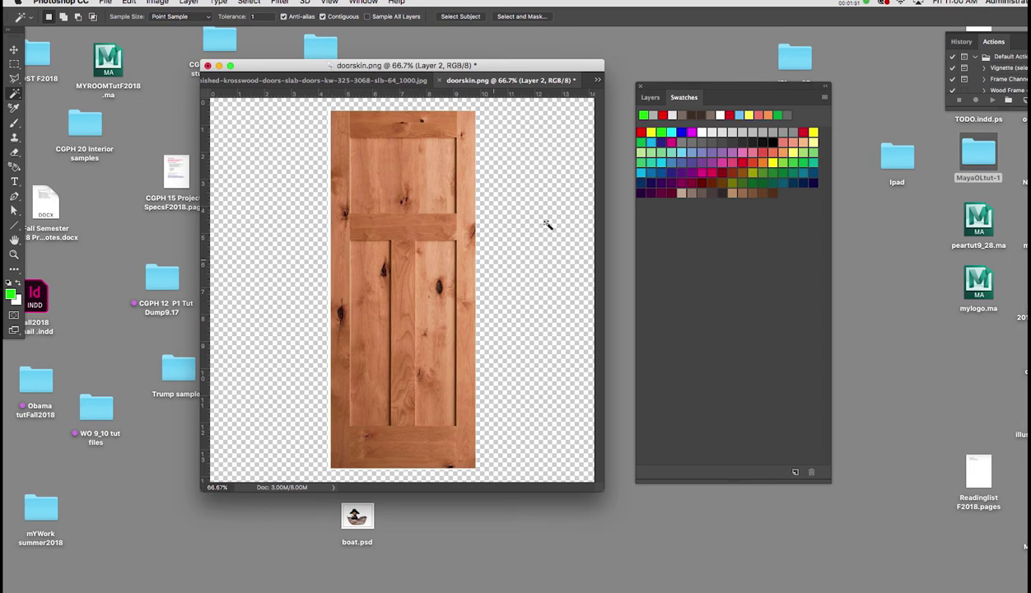
Move the door image on Layer 2 below the green outline layer and display the document in full-screen mode.
left_click(650, 98)
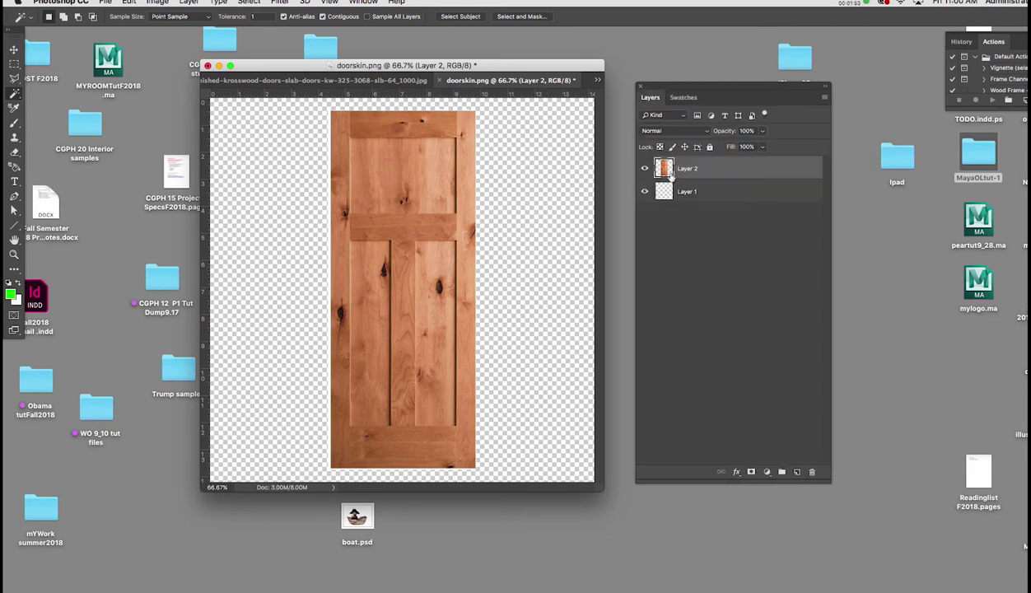
left_click_drag(656, 167, 664, 198)
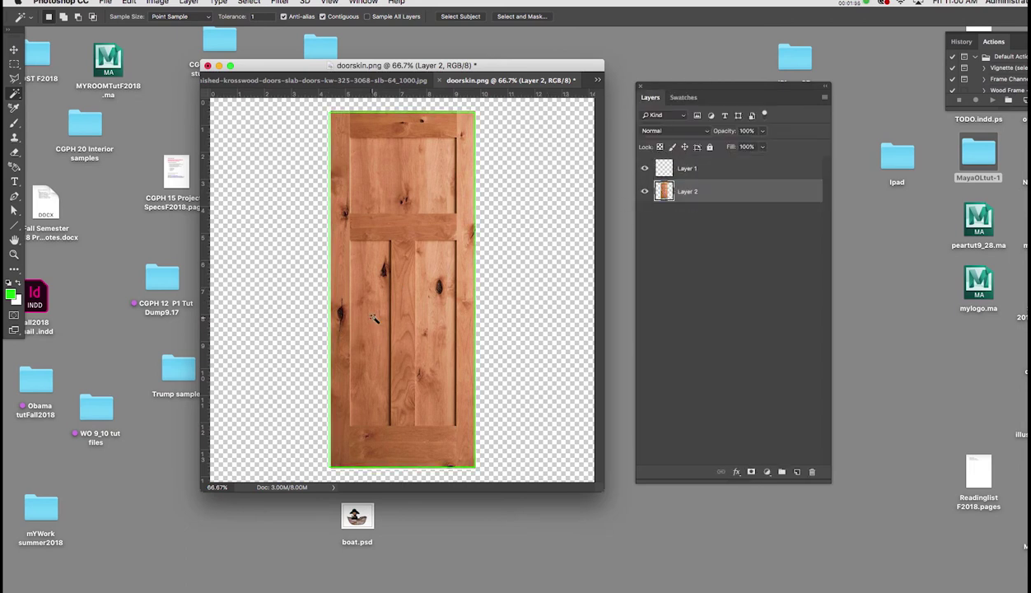
key("f")
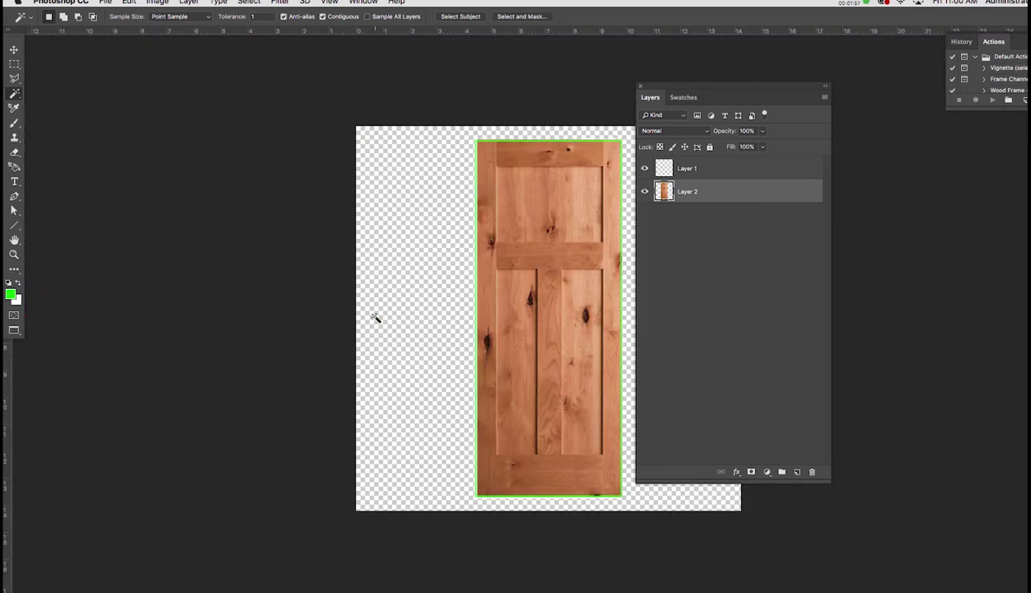
Widen the door image on Layer 2 with Free Transform so it reaches slightly past the green UV outline.
key("super+plus")
key("super+plus")
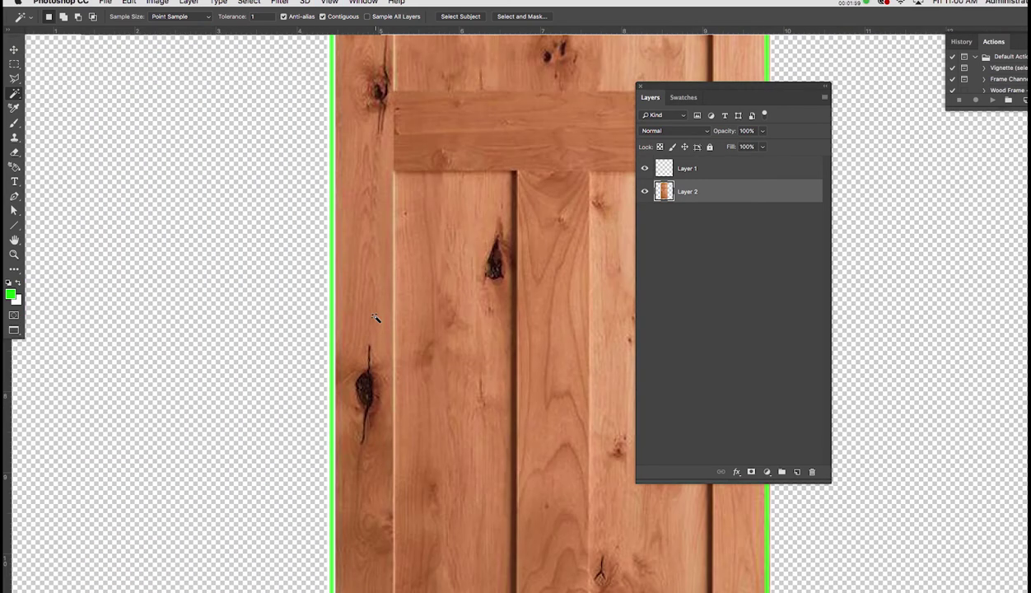
left_click_drag(443, 307, 360, 294)
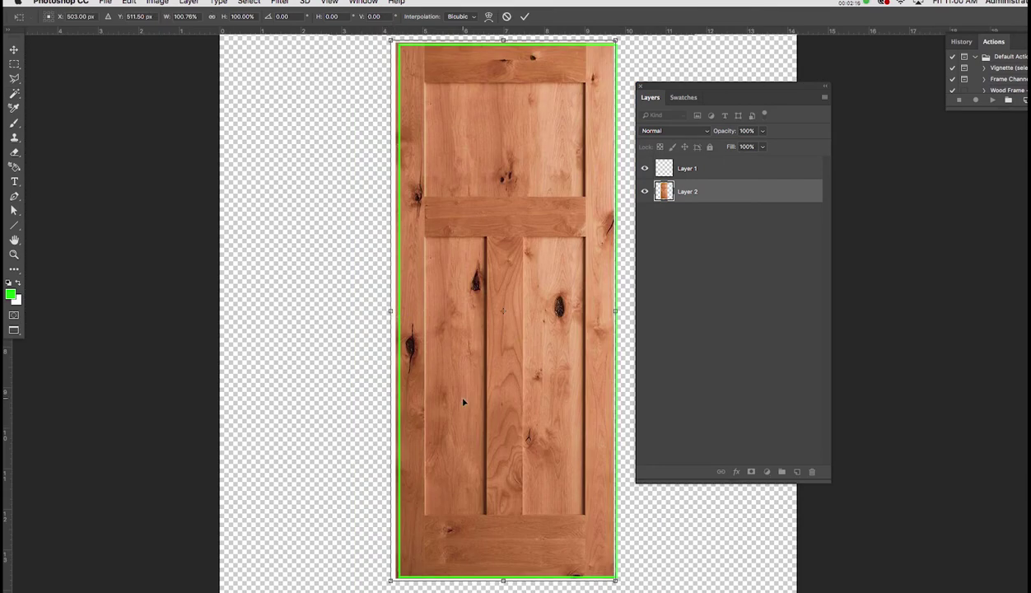
key("Return")
key("w")
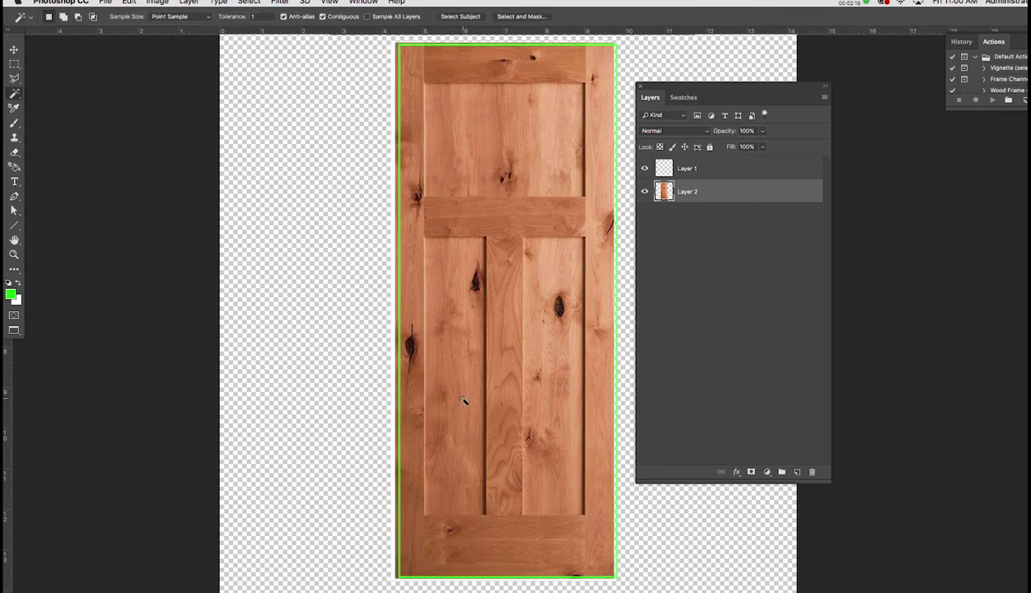
Save the layered door image to the Desktop as doorskinF.psd in Photoshop format.
key("super+shift+s")
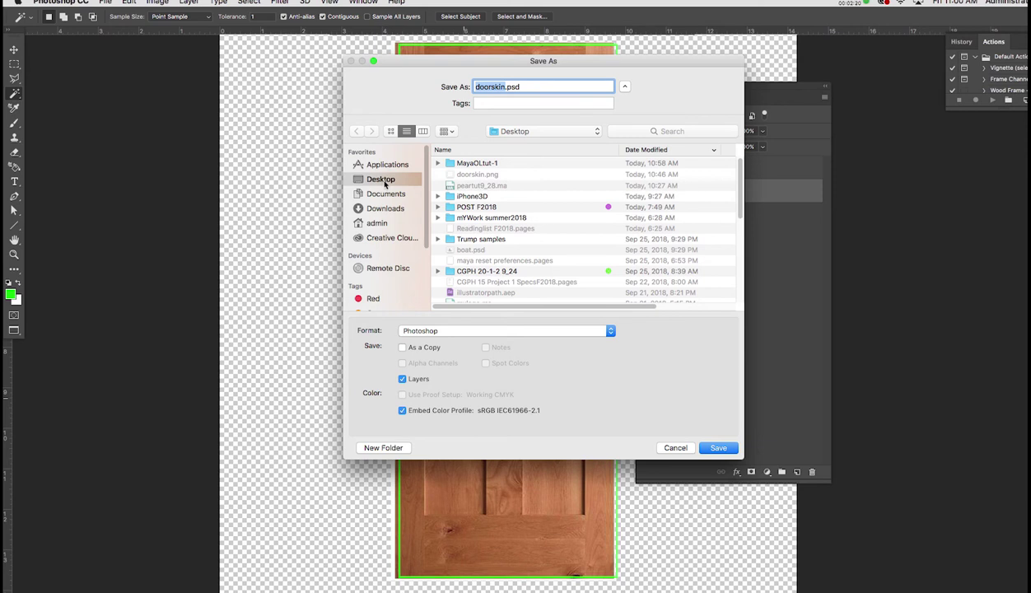
left_click(505, 87)
type("F")
left_click(719, 449)
key("Return")
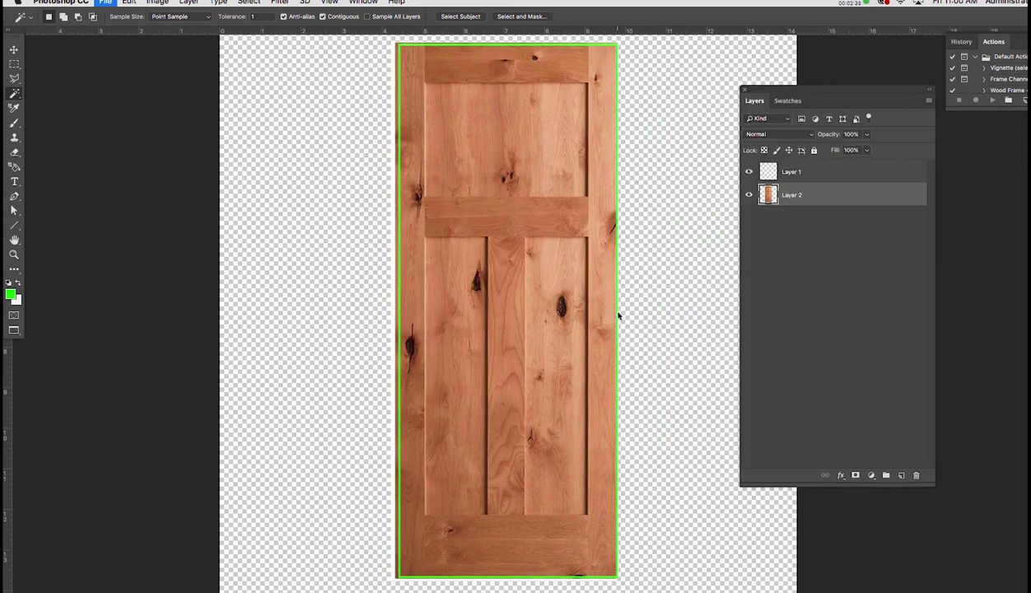
Hide Layer 1 with the green outline, and switch to Maya.
left_click(756, 174)
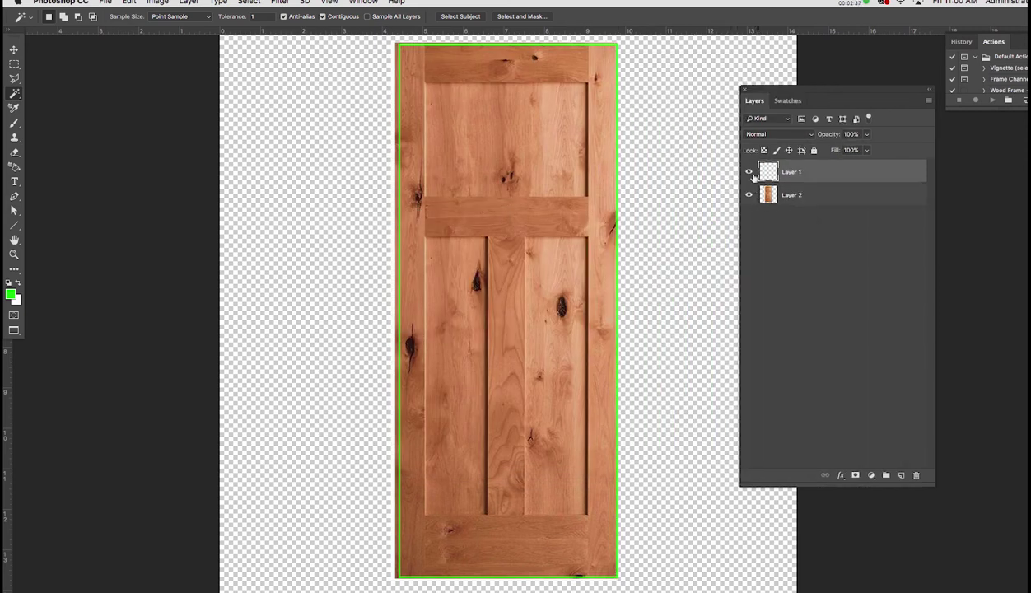
left_click(750, 172)
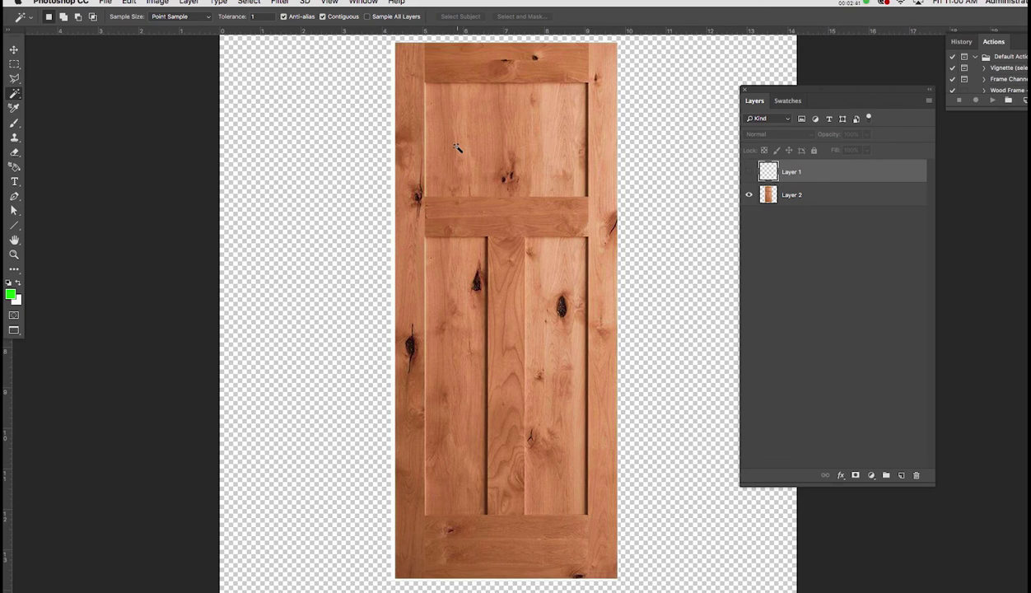
key("super+Tab")
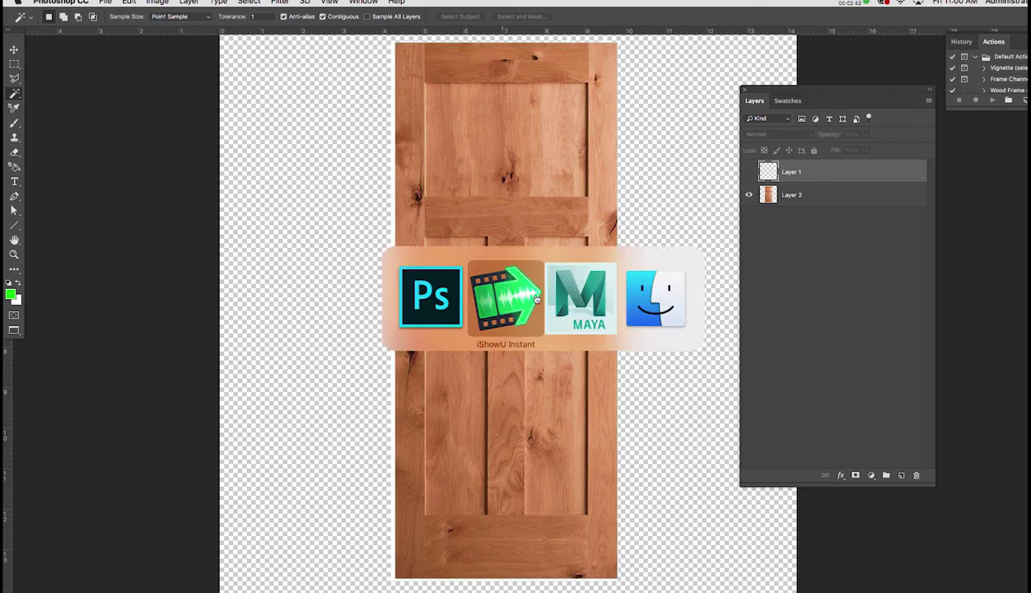
left_click(565, 304)
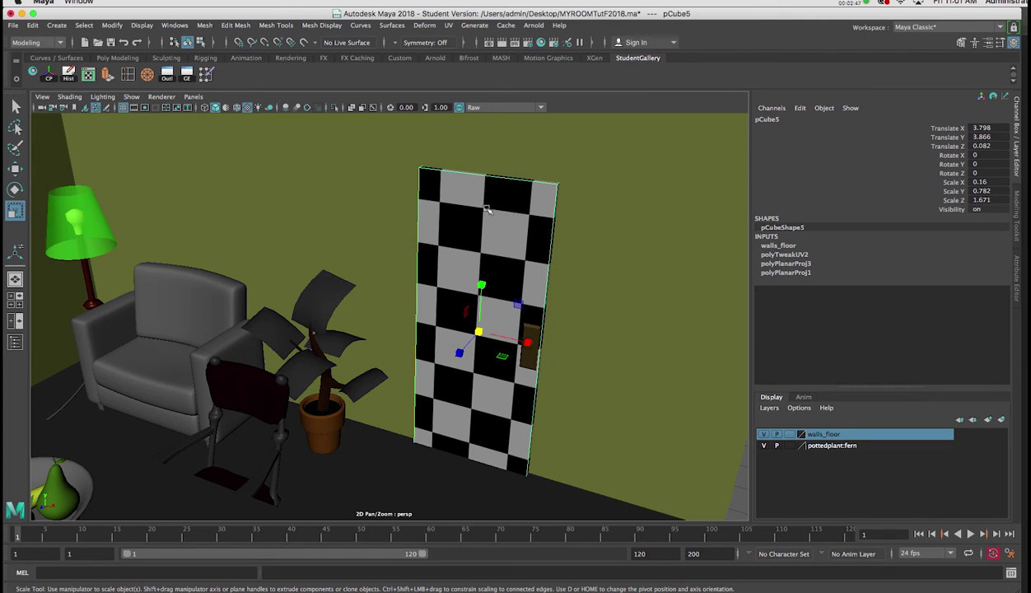
Open the attributes of the door's material and break the checker texture's connection to its base color.
right_click(491, 198)
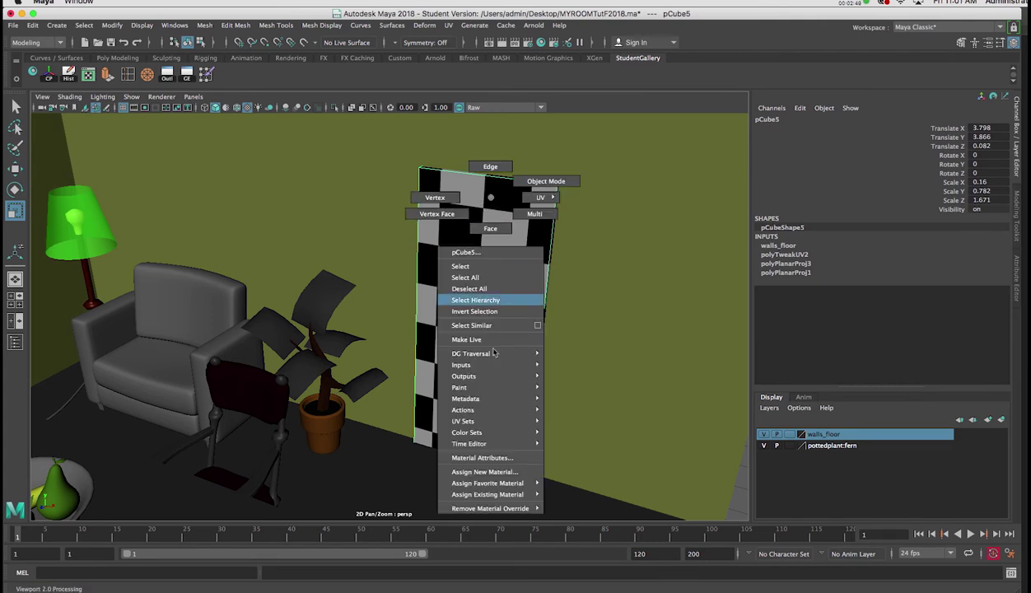
left_click(504, 457)
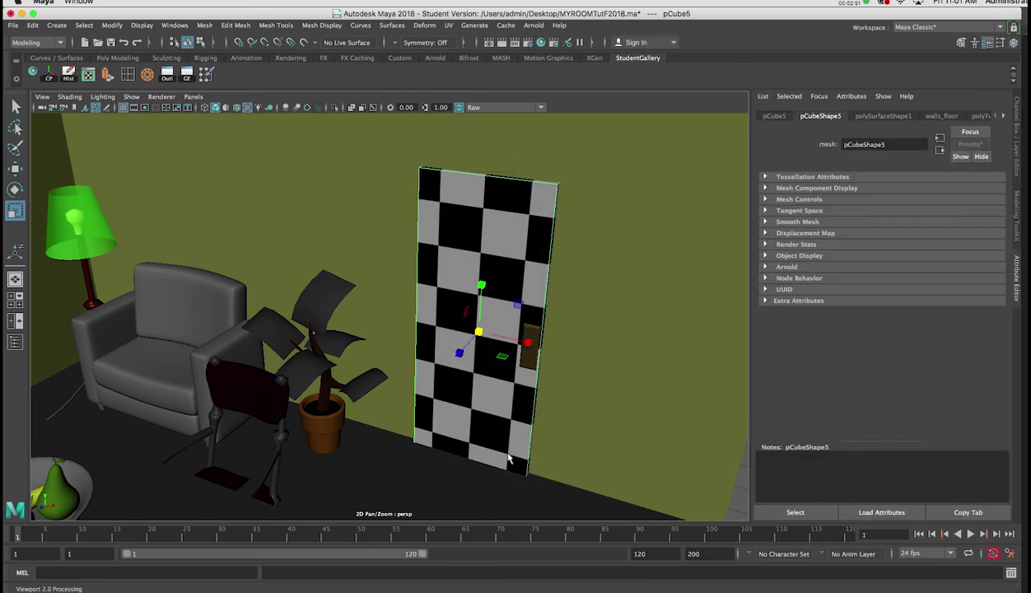
left_click(1006, 117)
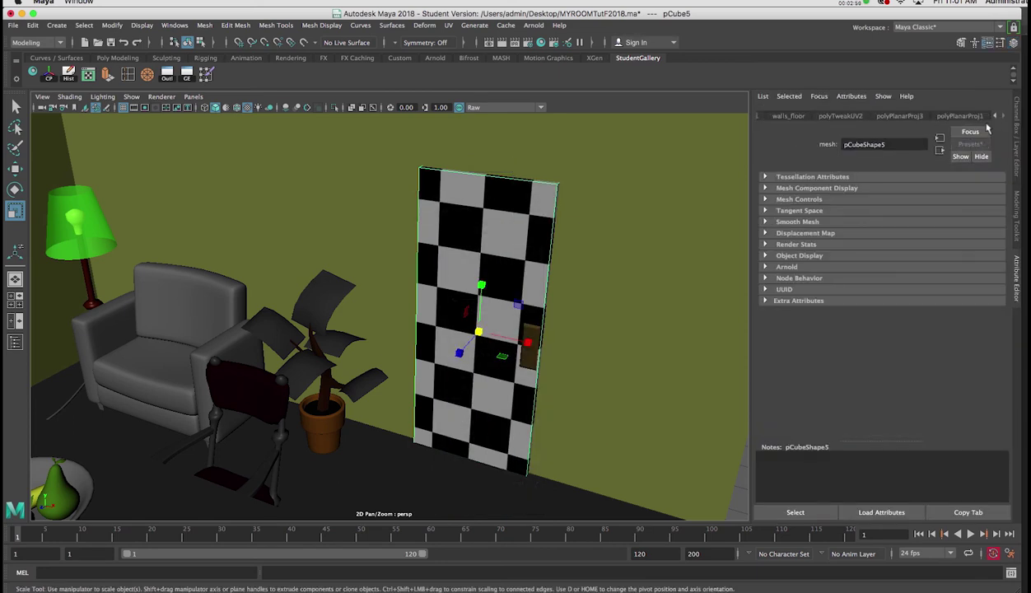
left_click(978, 117)
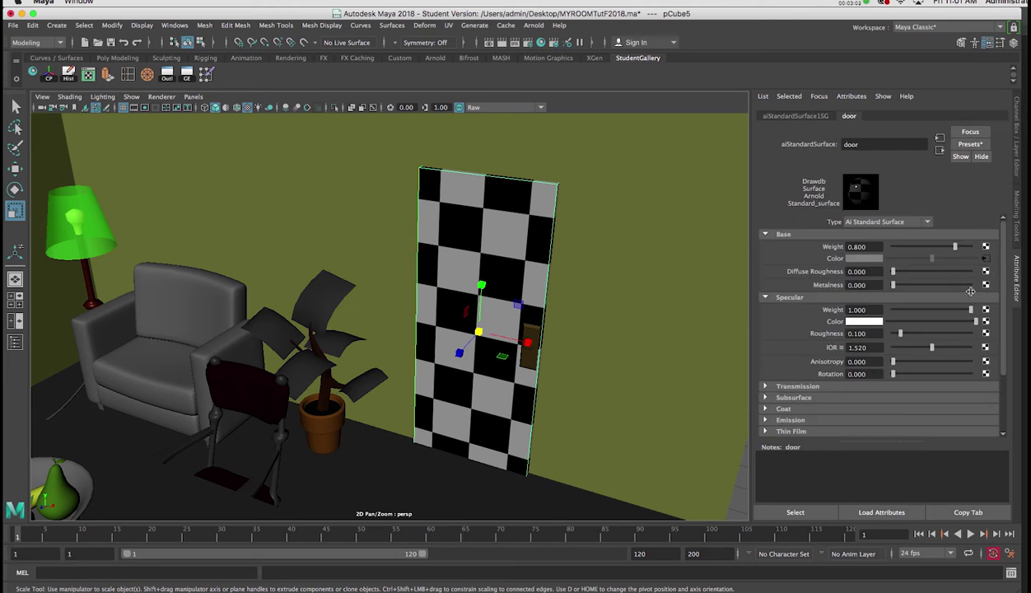
right_click(835, 258)
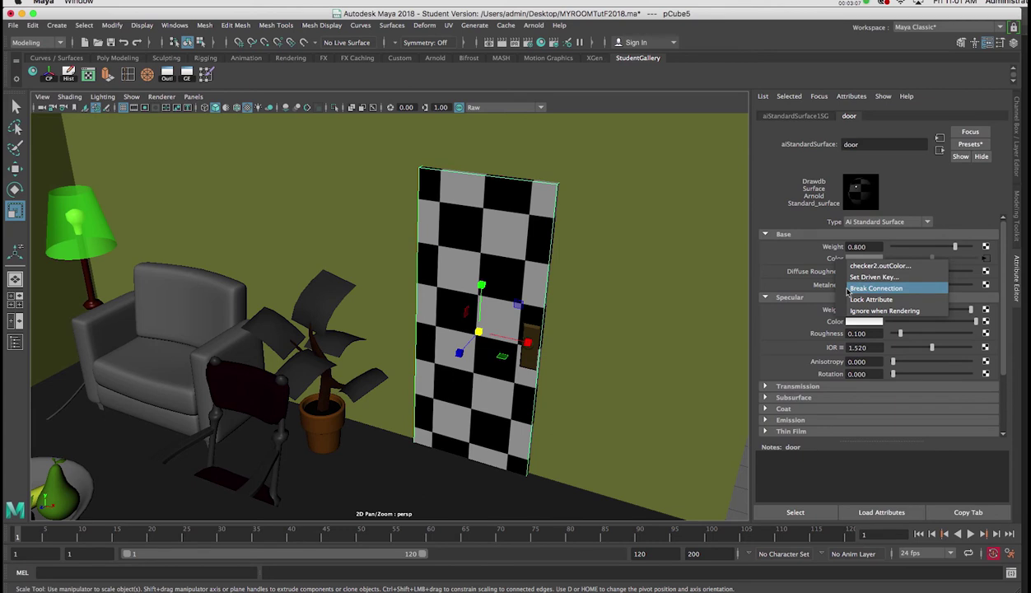
left_click(873, 288)
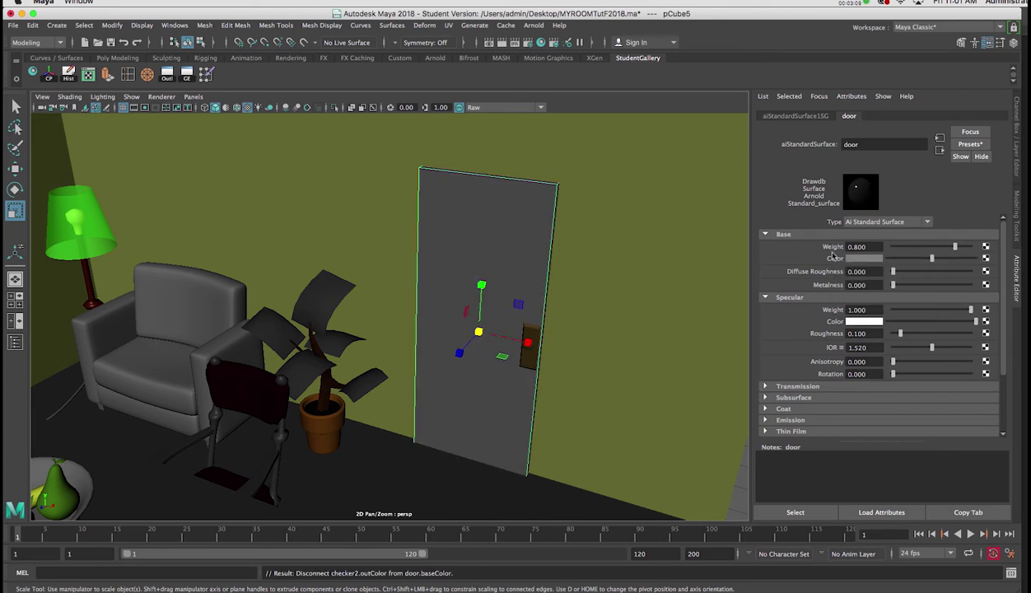
Connect a File texture to the door material's base color and load doorskinF.psd from the Desktop.
left_click(986, 257)
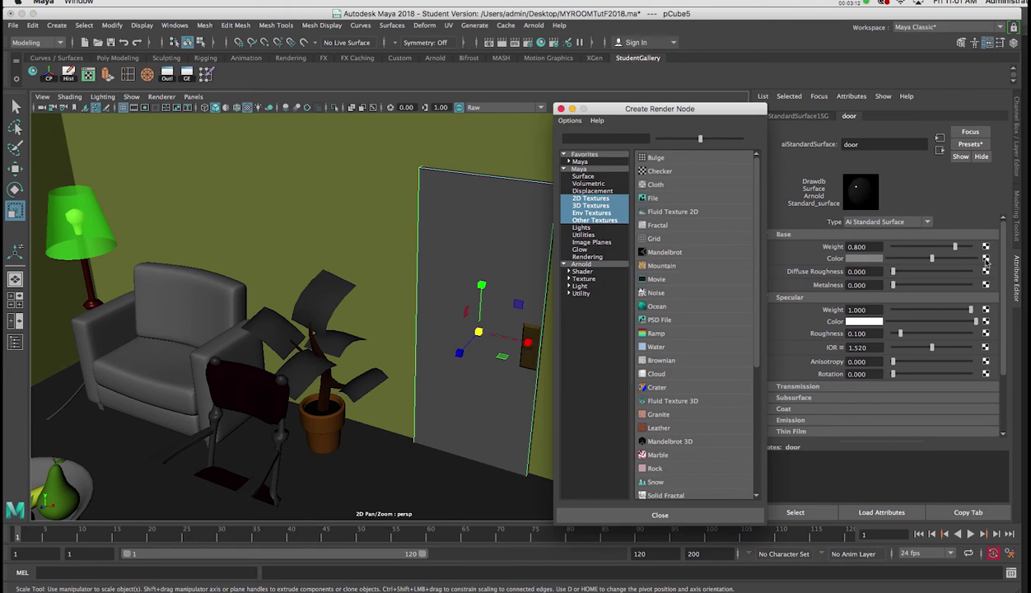
left_click(650, 198)
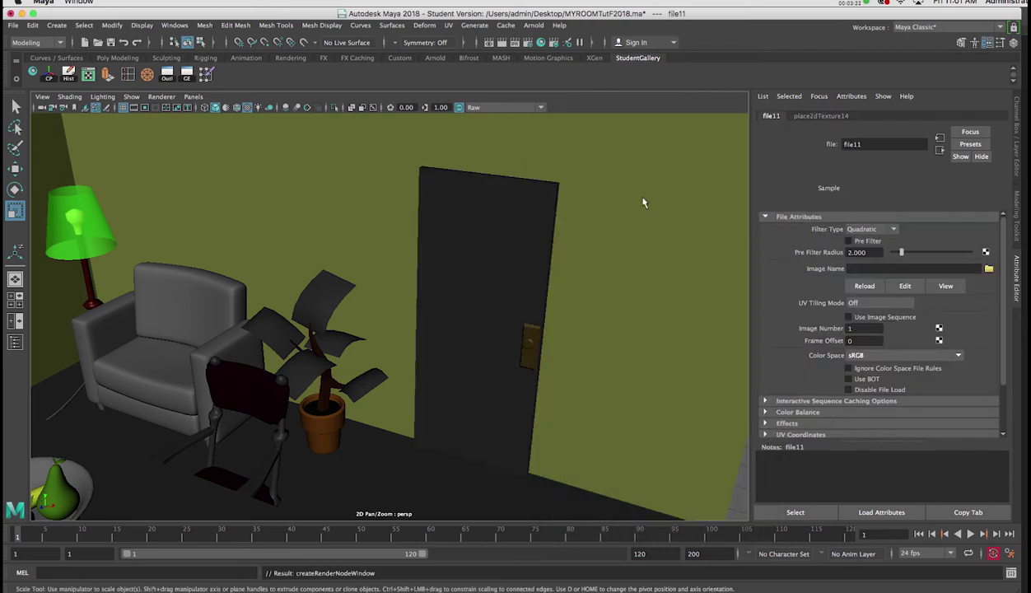
left_click(988, 269)
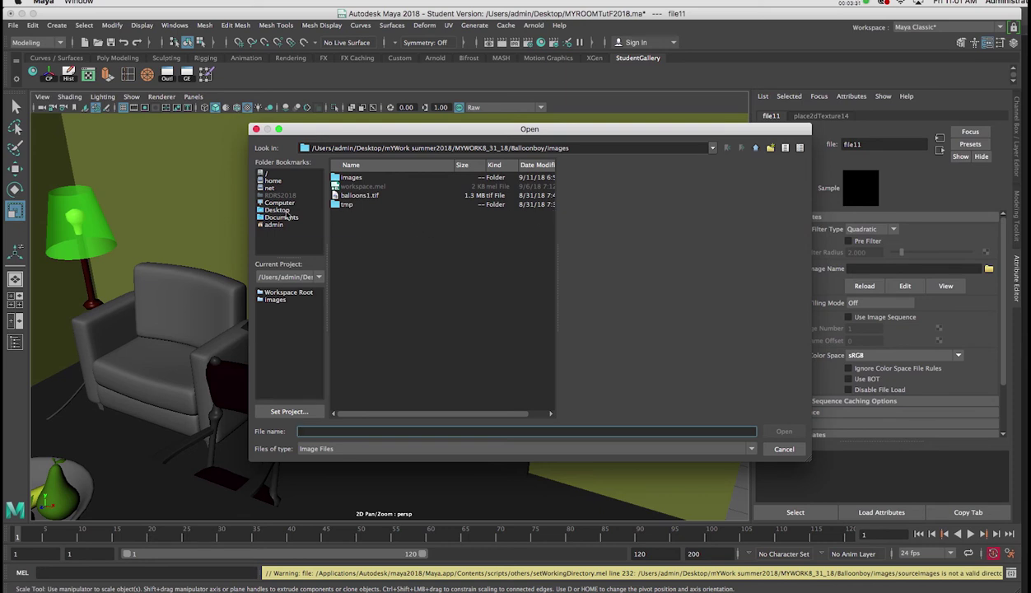
left_click(279, 210)
left_click(371, 178)
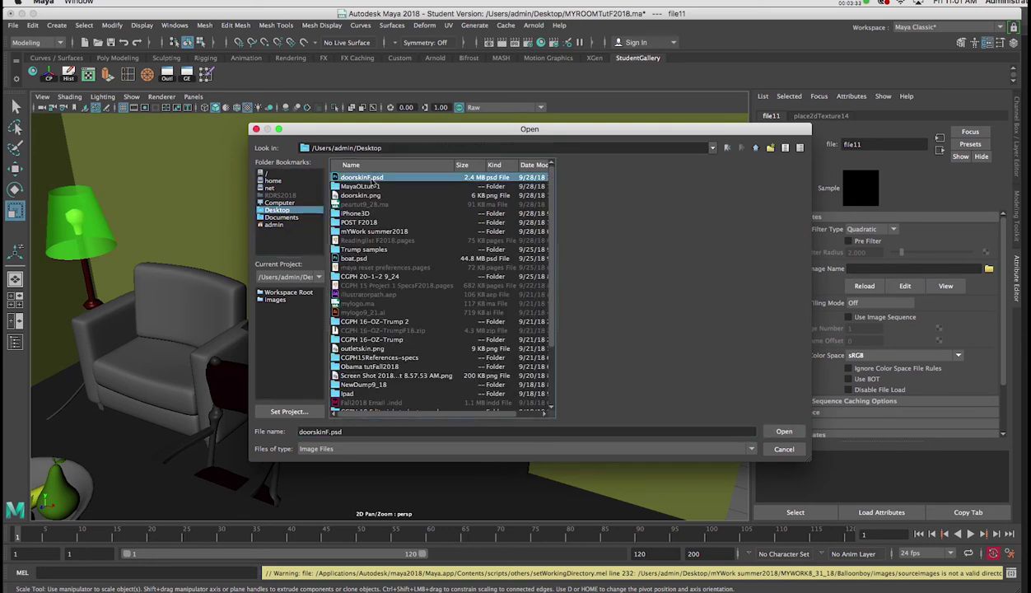
left_click(784, 432)
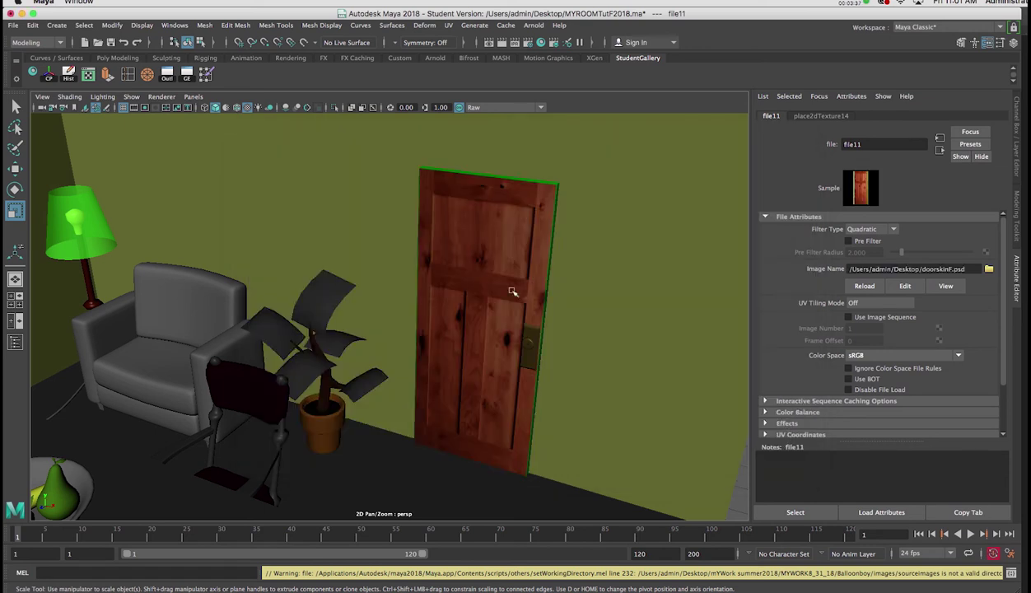
Select the door's UV shell in the UV Editor and scale it uniformly by a very small amount.
left_click_drag(504, 287, 530, 319, "alt")
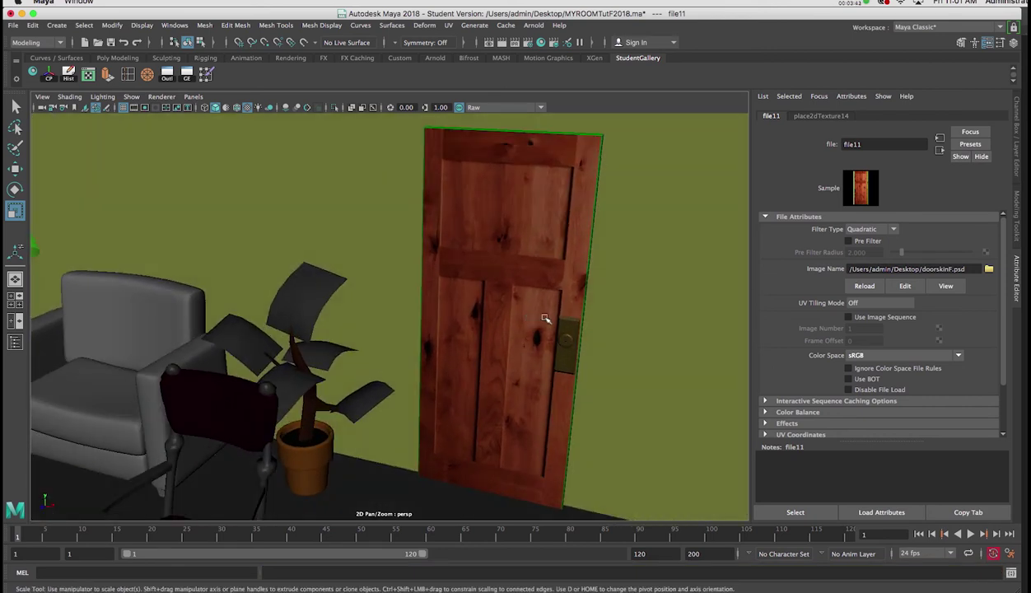
left_click(89, 76)
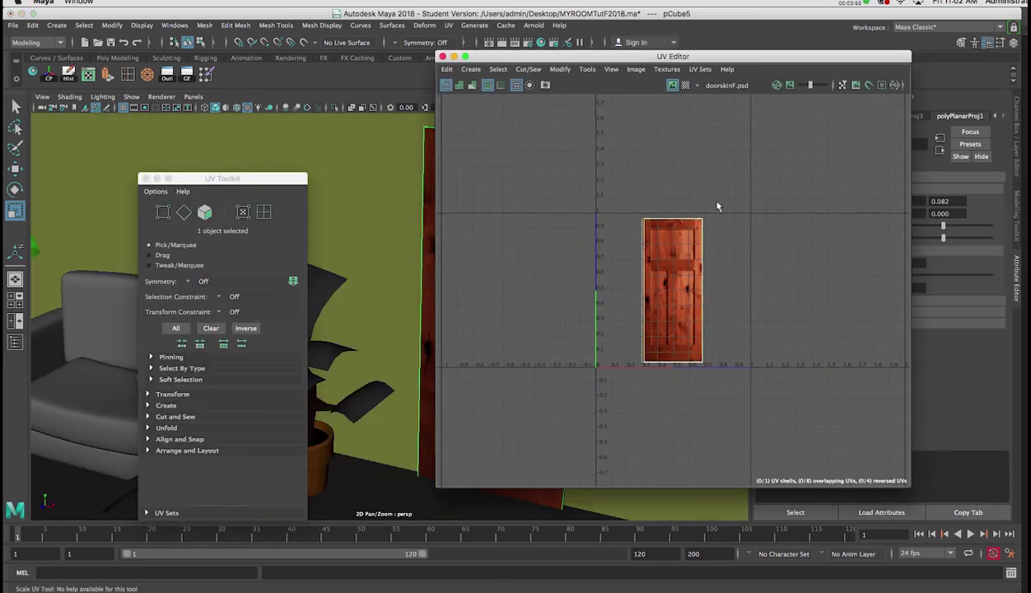
right_click_drag(702, 203, 752, 440, "alt")
middle_click_drag(752, 315, 812, 256, "alt")
left_click_drag(576, 60, 718, 63)
right_click_drag(857, 283, 817, 269)
left_click(832, 290)
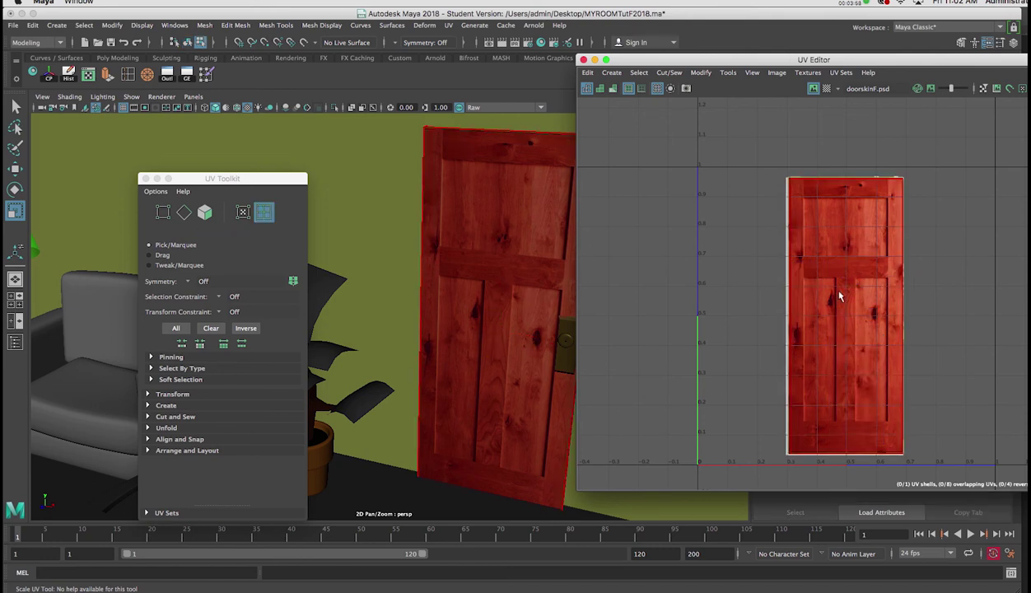
left_click(840, 297)
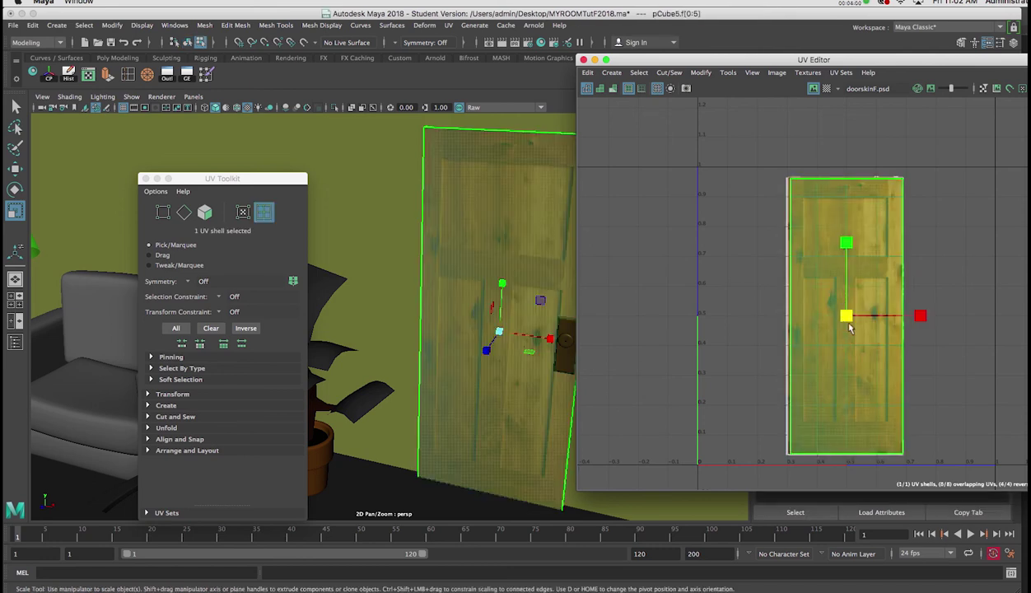
left_click_drag(846, 319, 847, 318)
Return the door to object mode, close the UV Editor, and view the textured door within the room.
right_click_drag(513, 217, 535, 196)
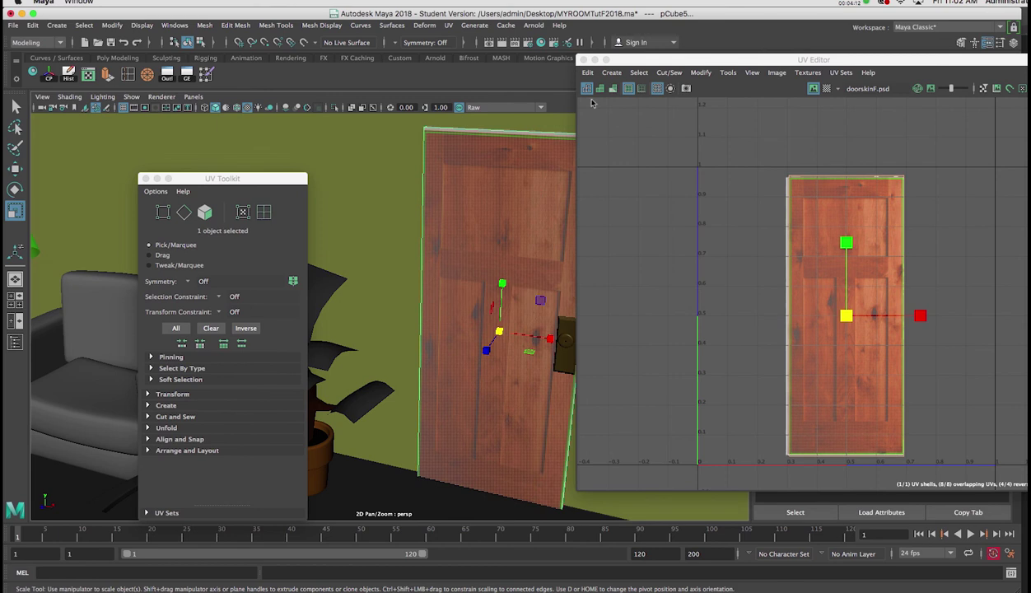
left_click_drag(663, 60, 694, 98)
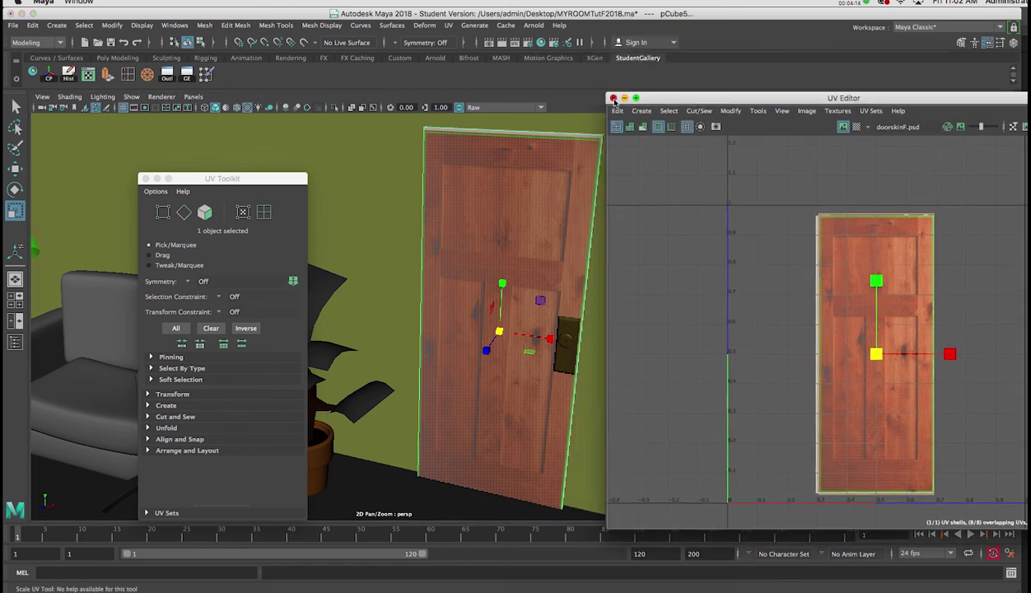
left_click(613, 98)
scroll(559, 247, "down", 5)
left_click_drag(560, 303, 606, 285, "alt")
left_click_drag(654, 256, 490, 262, "alt")
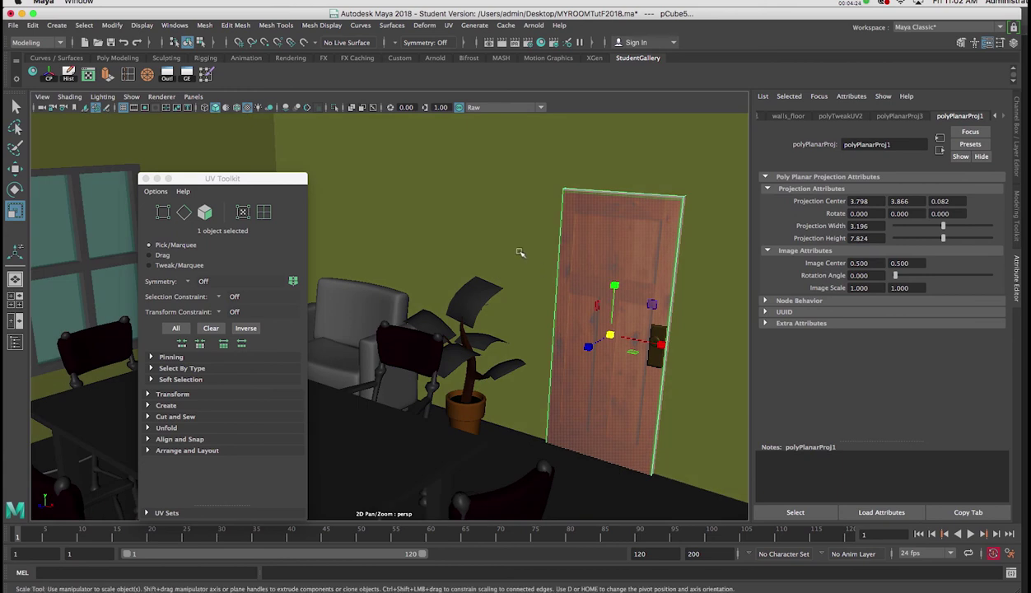